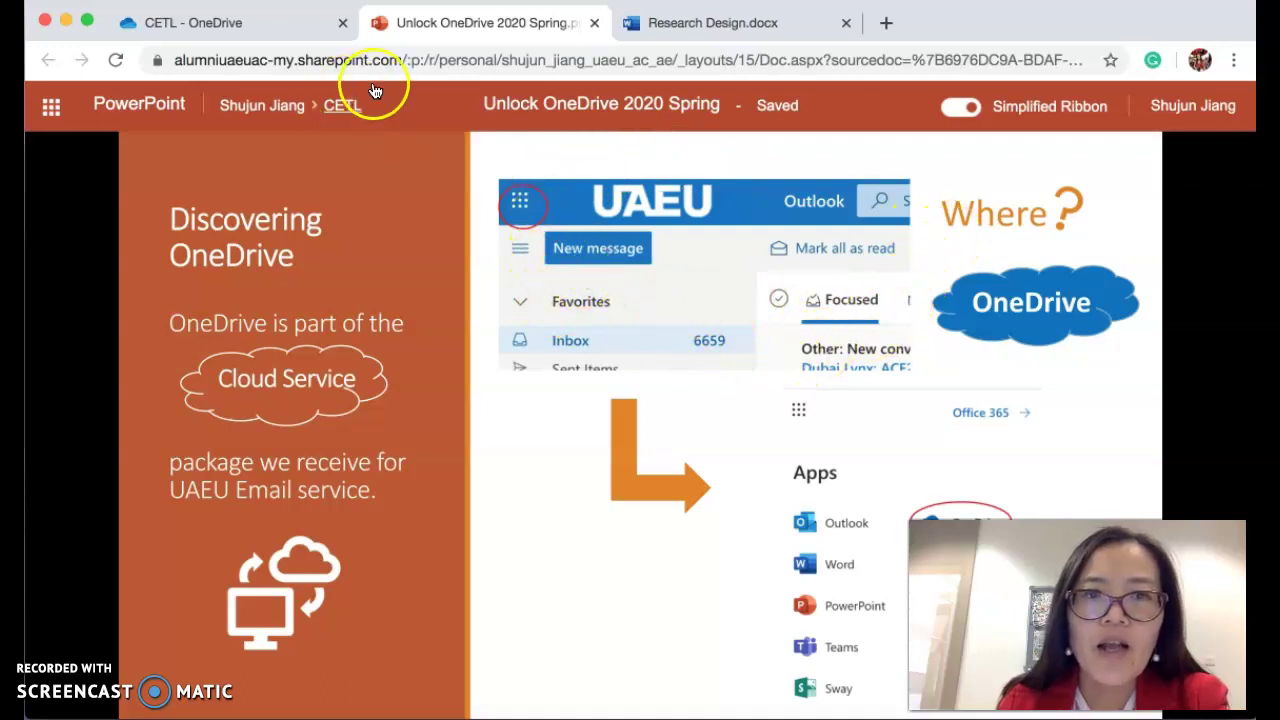
Step: Switch from the presentation to OneDrive and open Outlook from its app launcher
{"action": "left_click", "coordinate": [200, 22]}
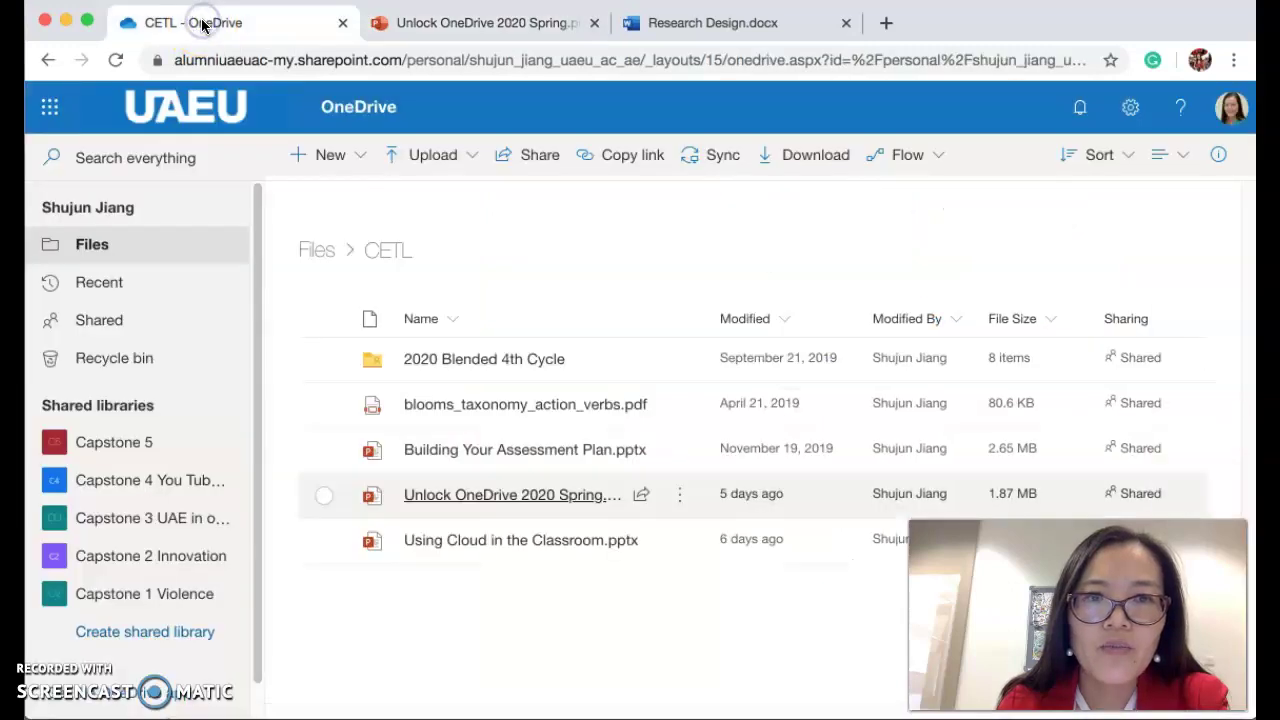
{"action": "left_click", "coordinate": [50, 107]}
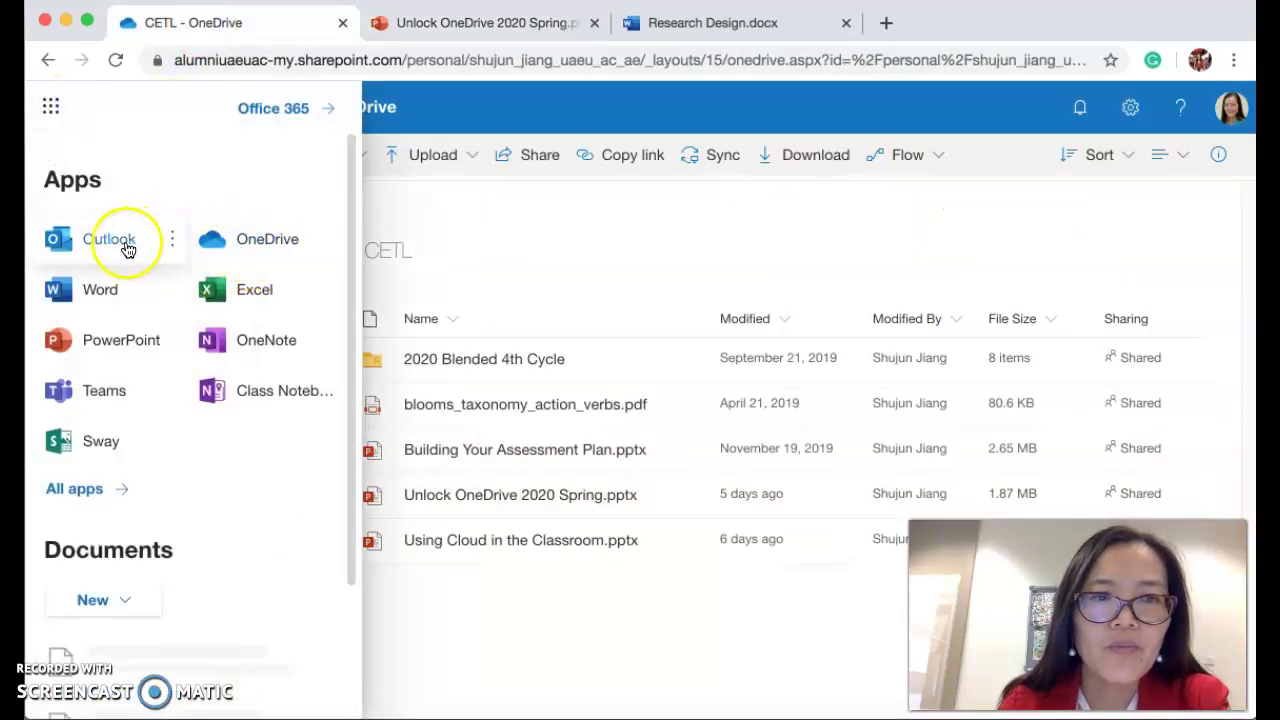
{"action": "left_click", "coordinate": [127, 248]}
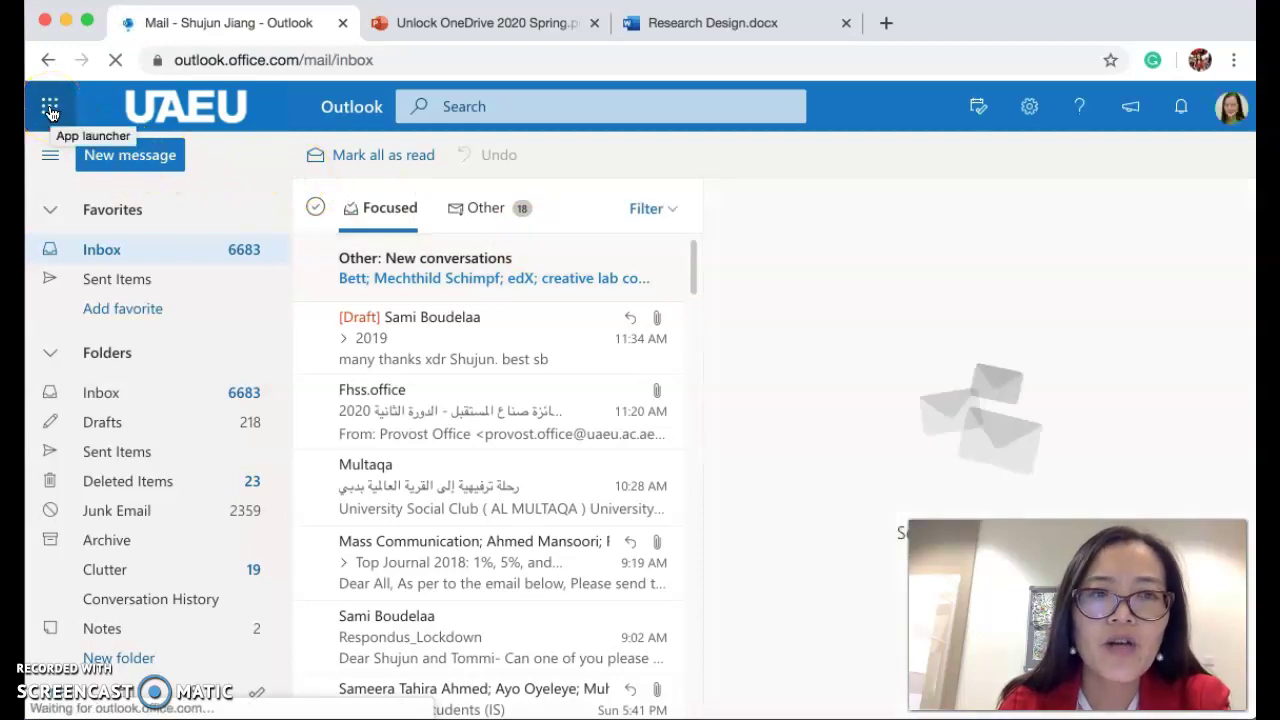
Step: Open the OneDrive file list from Outlook's app launcher
{"action": "left_click", "coordinate": [55, 115]}
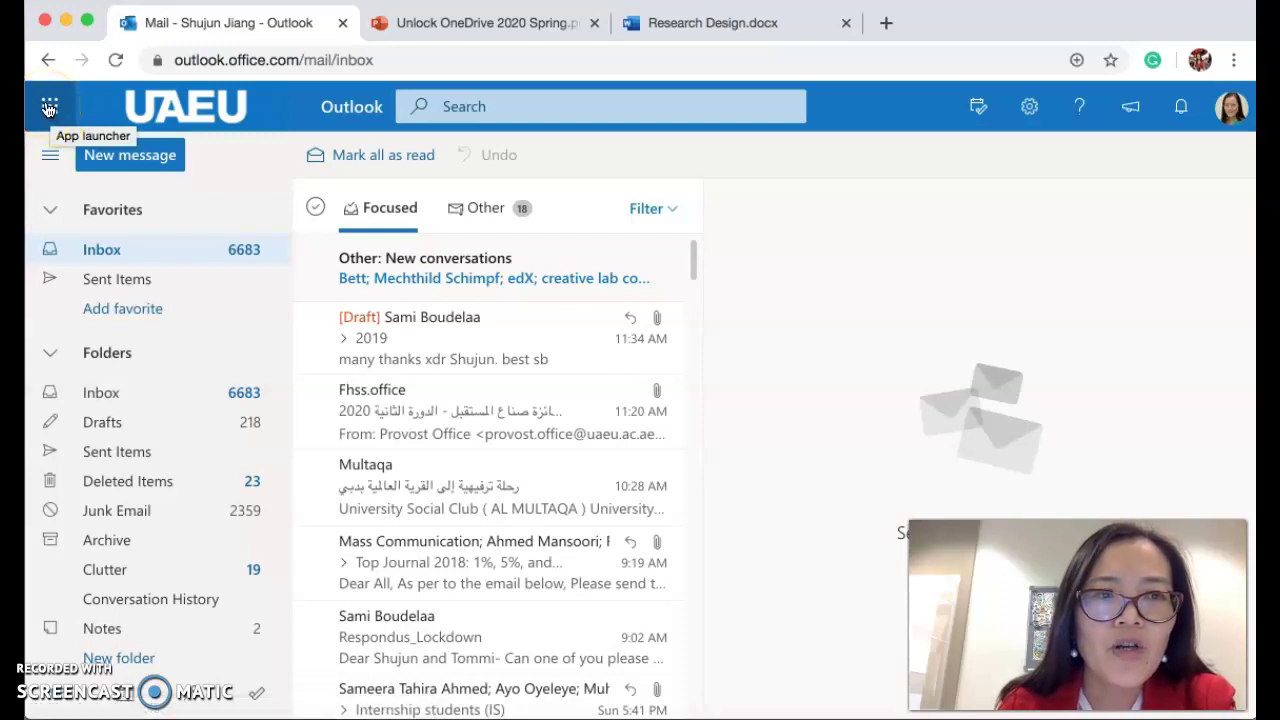
{"action": "left_click", "coordinate": [49, 110]}
{"action": "left_click", "coordinate": [258, 232]}
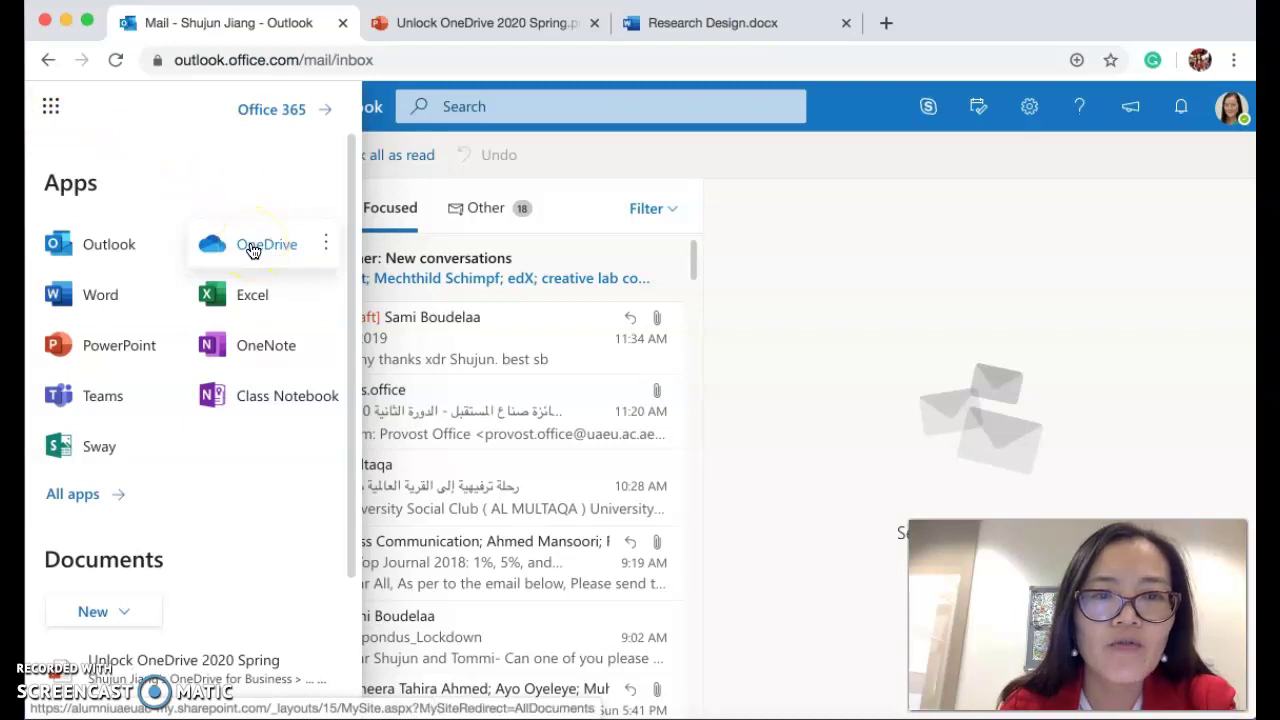
{"action": "left_click", "coordinate": [253, 250]}
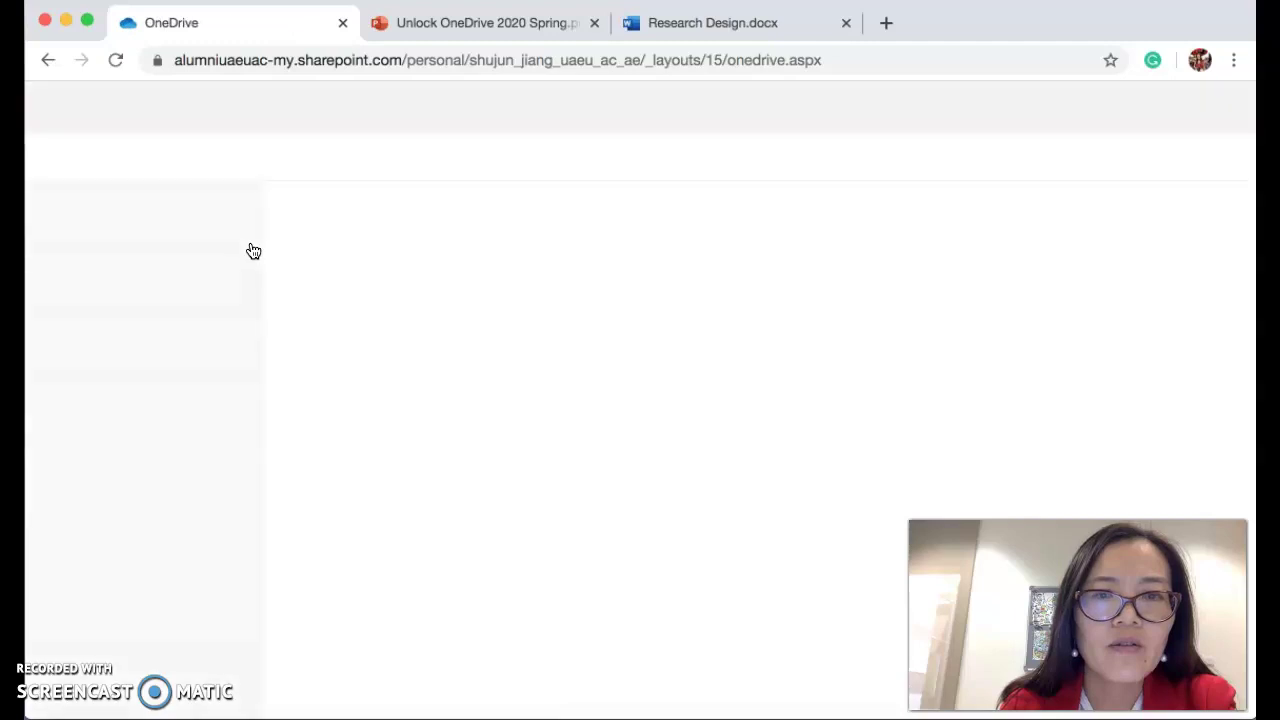
{"action": "left_click", "coordinate": [279, 248]}
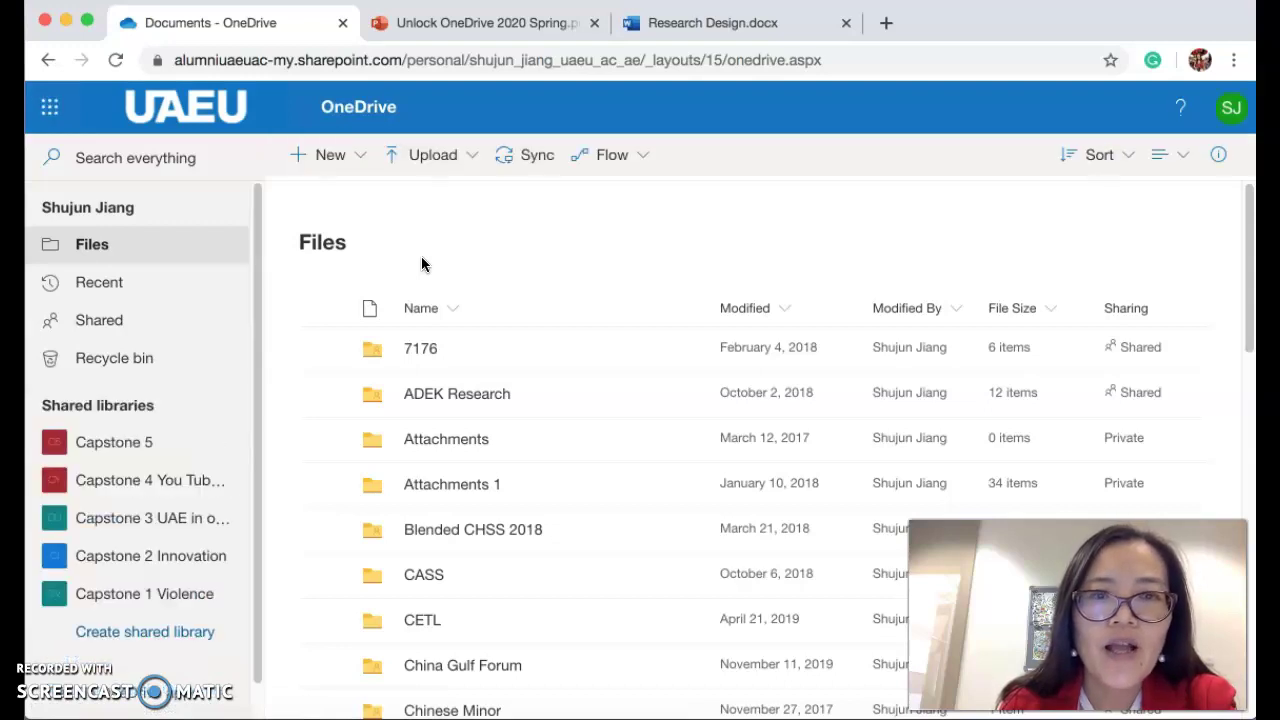
{"action": "scroll", "coordinate": [421, 256], "scroll_direction": "down", "scroll_amount": 1}
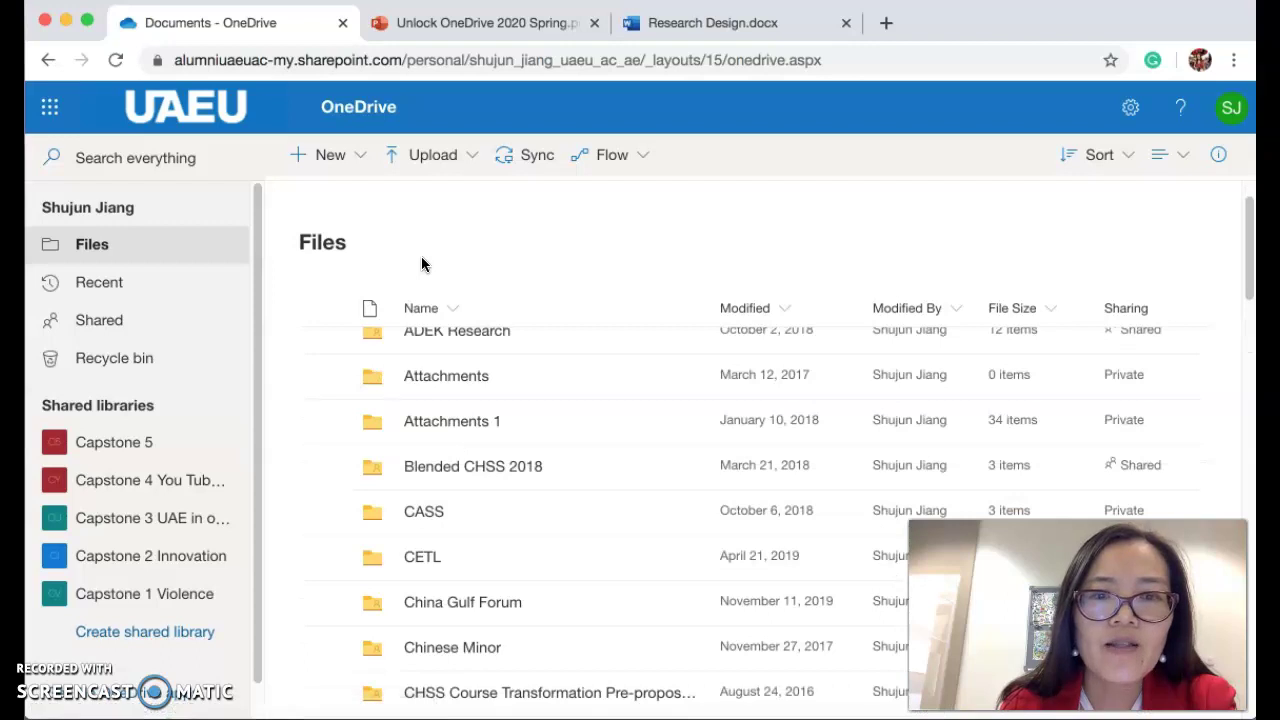
{"action": "scroll", "coordinate": [489, 352], "scroll_direction": "up", "scroll_amount": 1}
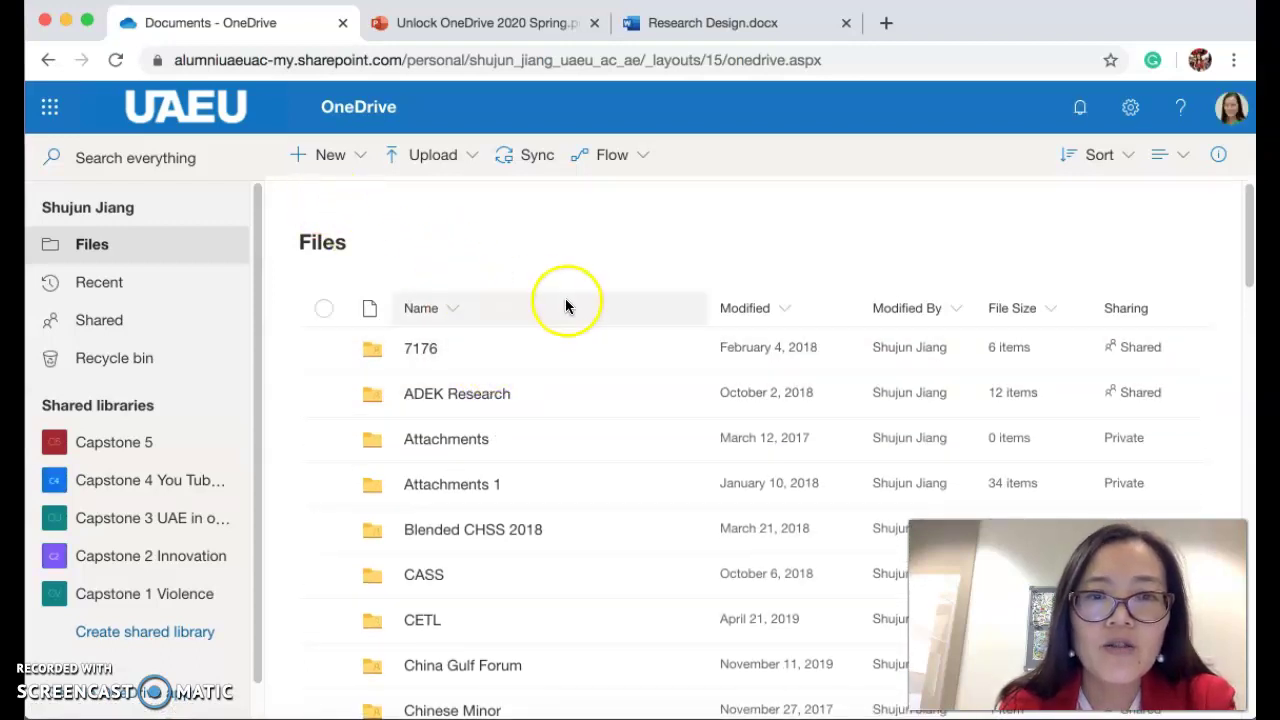
Step: Create a folder named "MSC462 Designing Media Messages" in the main Files list and locate it there
{"action": "left_click", "coordinate": [302, 158]}
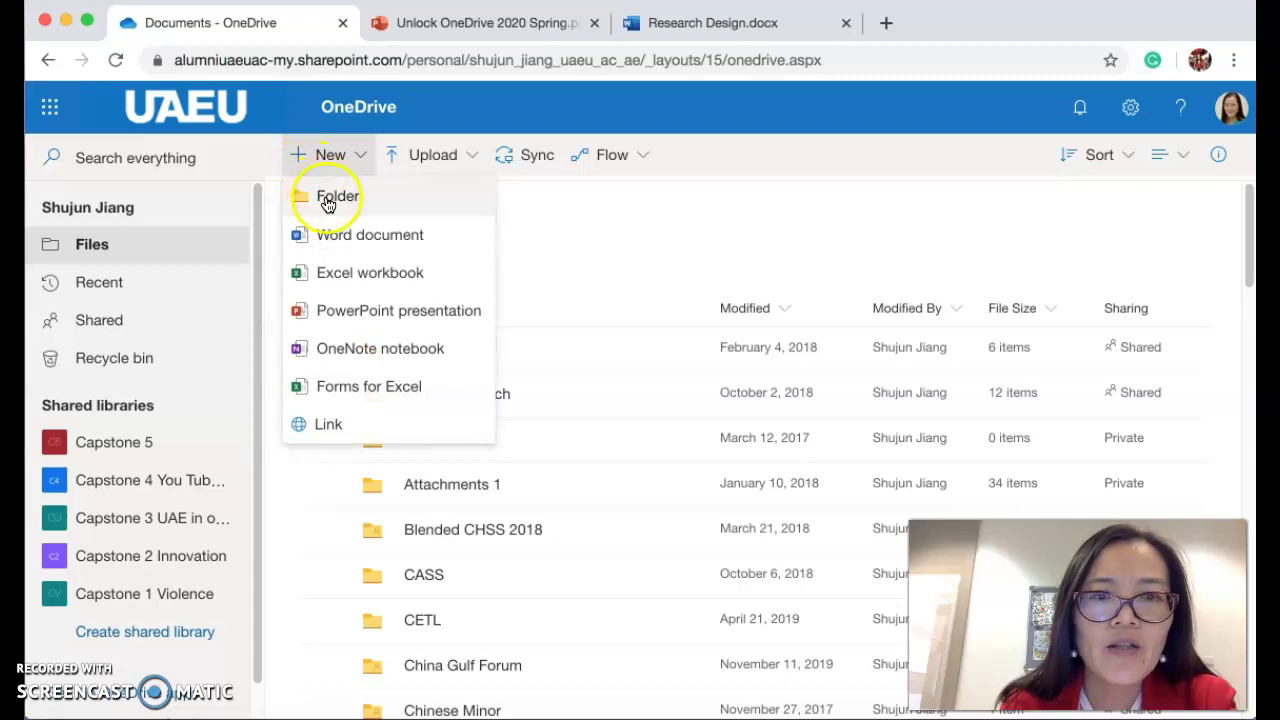
{"action": "left_click", "coordinate": [330, 200]}
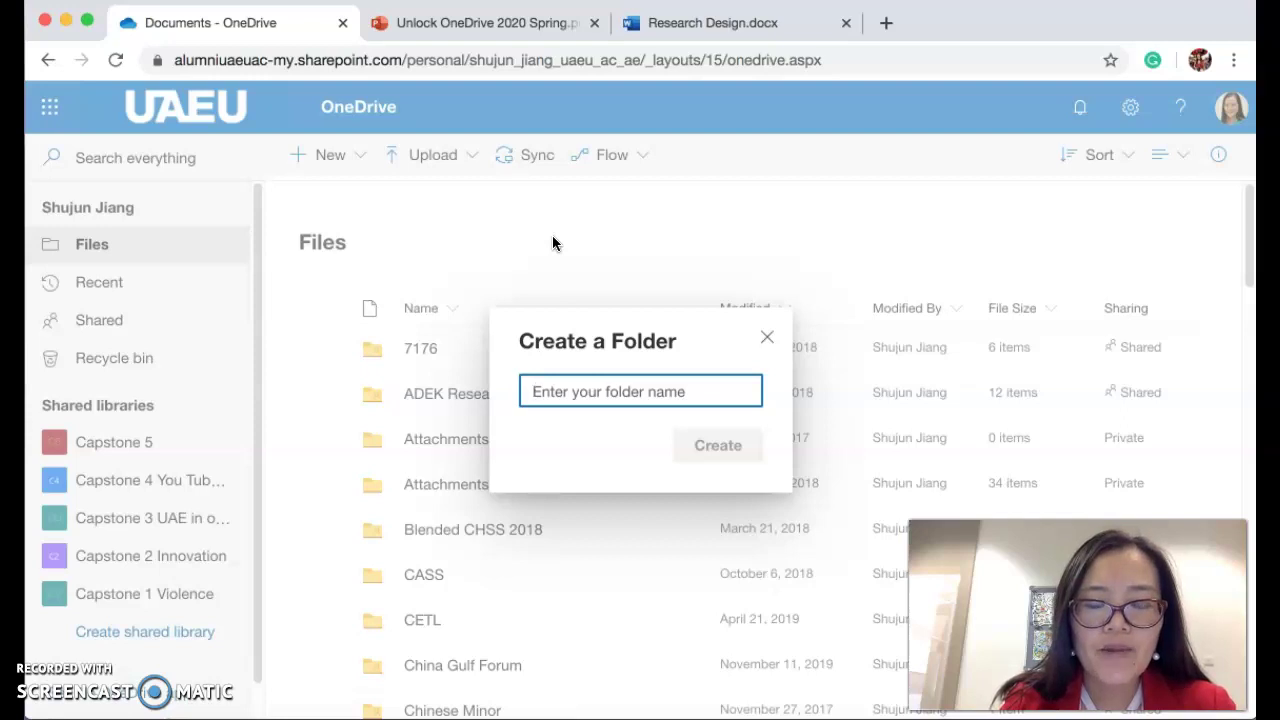
{"action": "type", "text": "MS"}
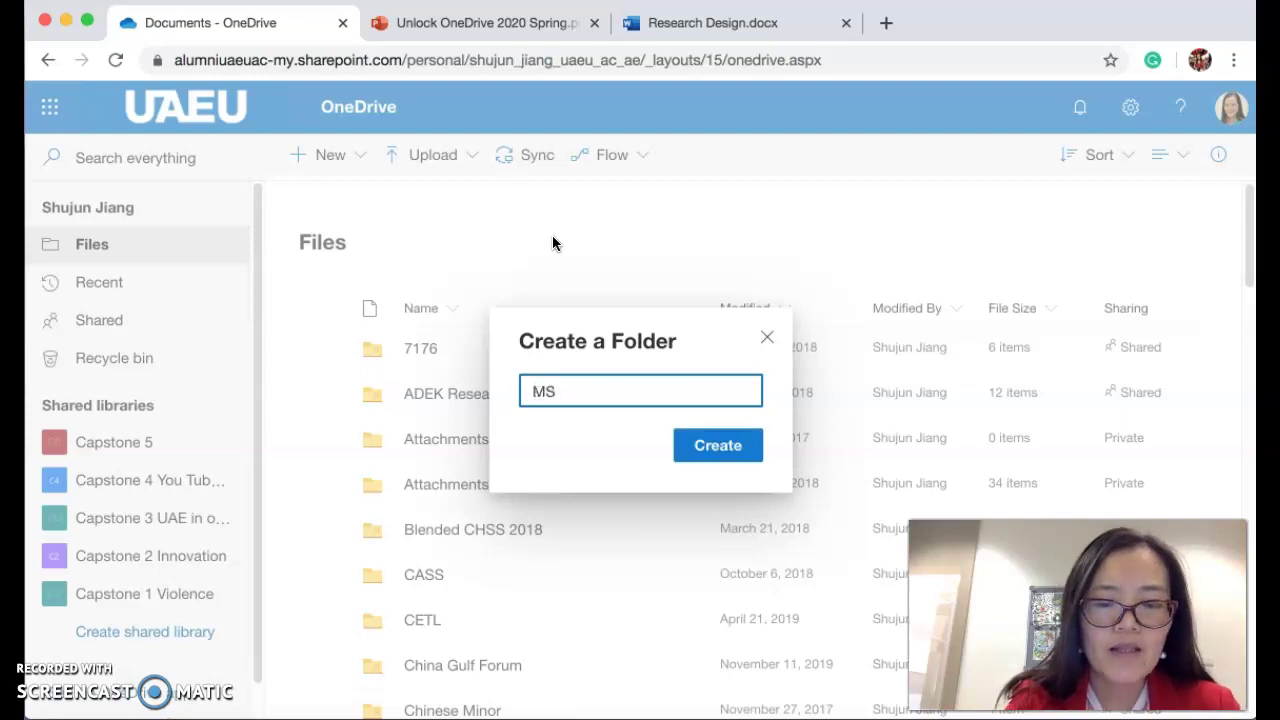
{"action": "type", "text": "C4"}
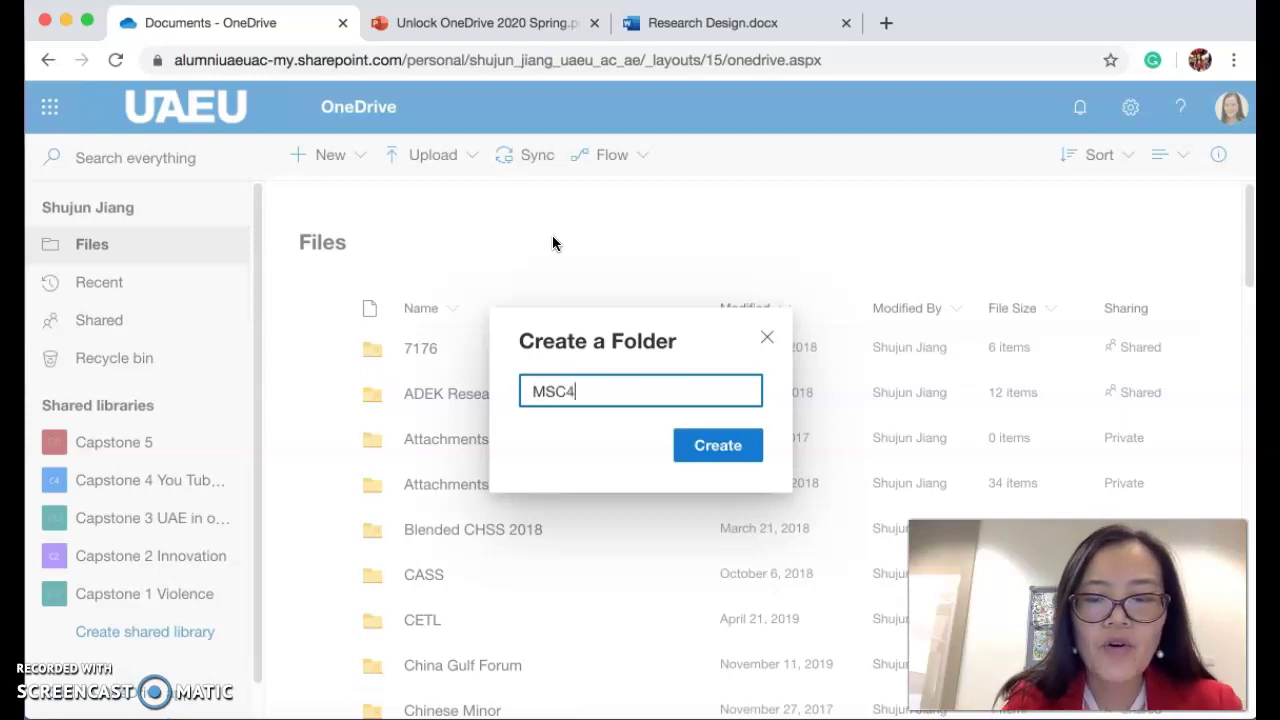
{"action": "type", "text": "62"}
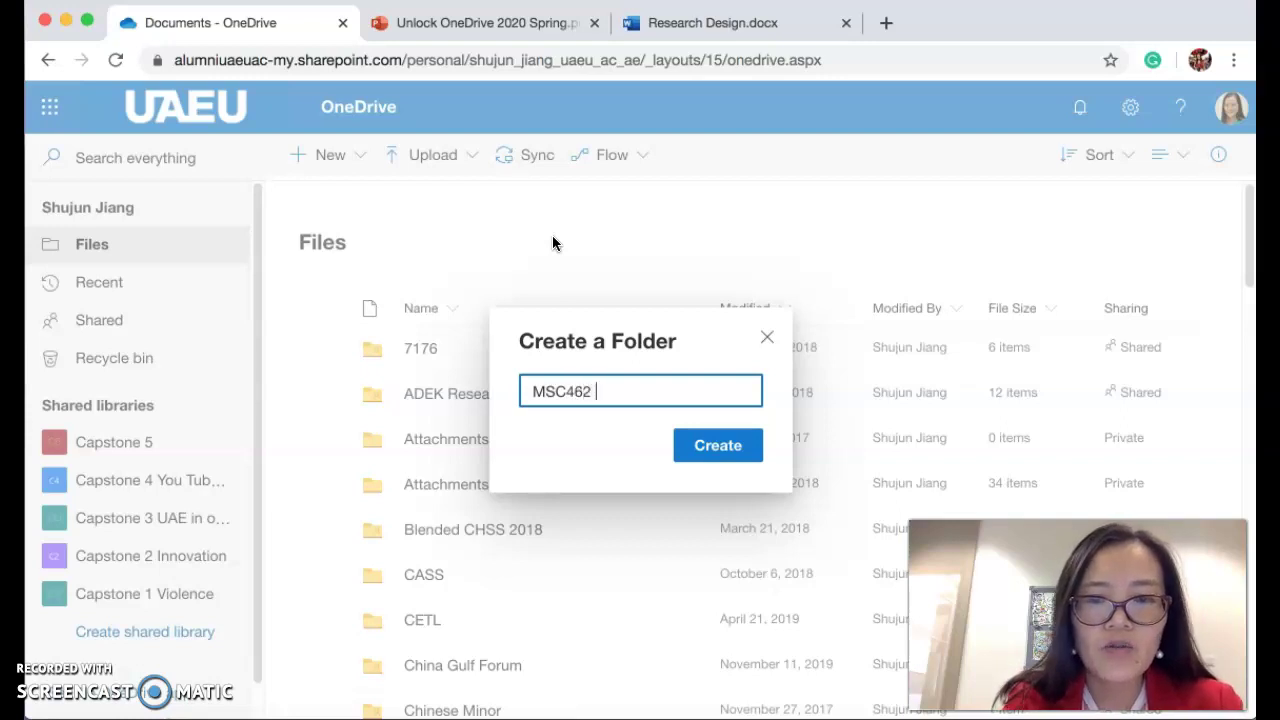
{"action": "type", "text": " Designing Me"}
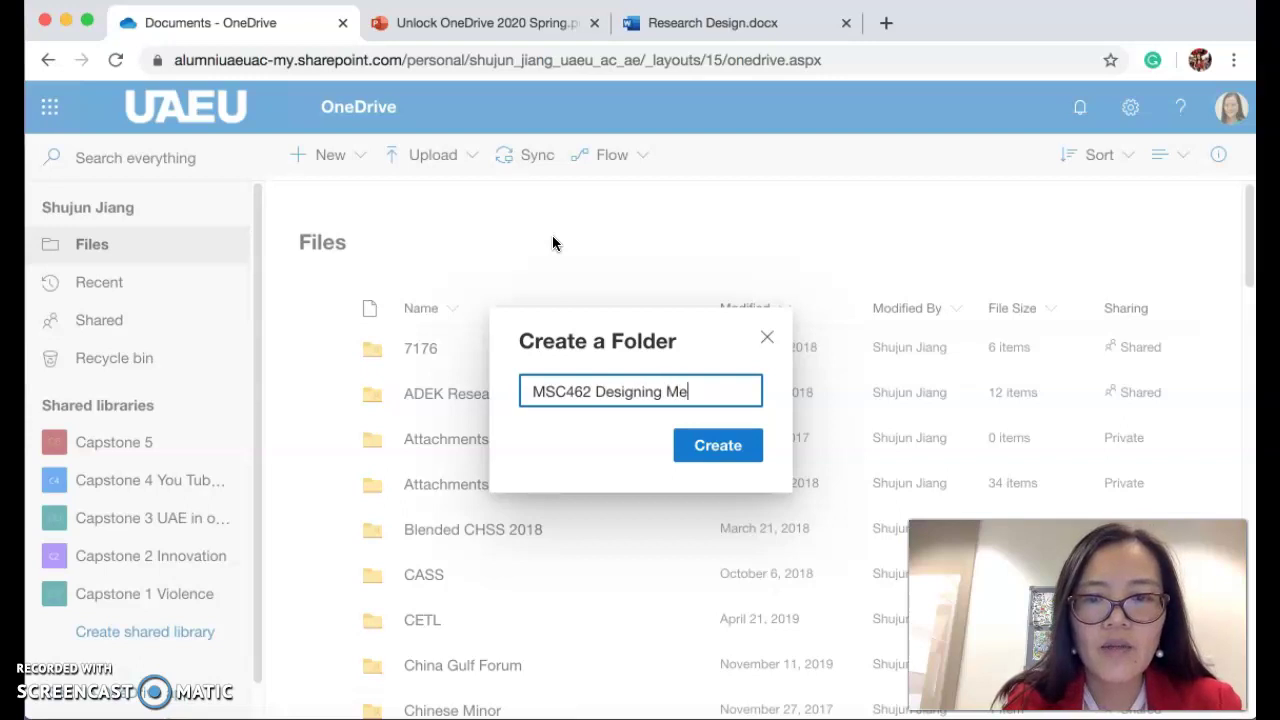
{"action": "type", "text": "dia me"}
{"action": "key", "text": "BackSpace"}
{"action": "key", "text": "BackSpace"}
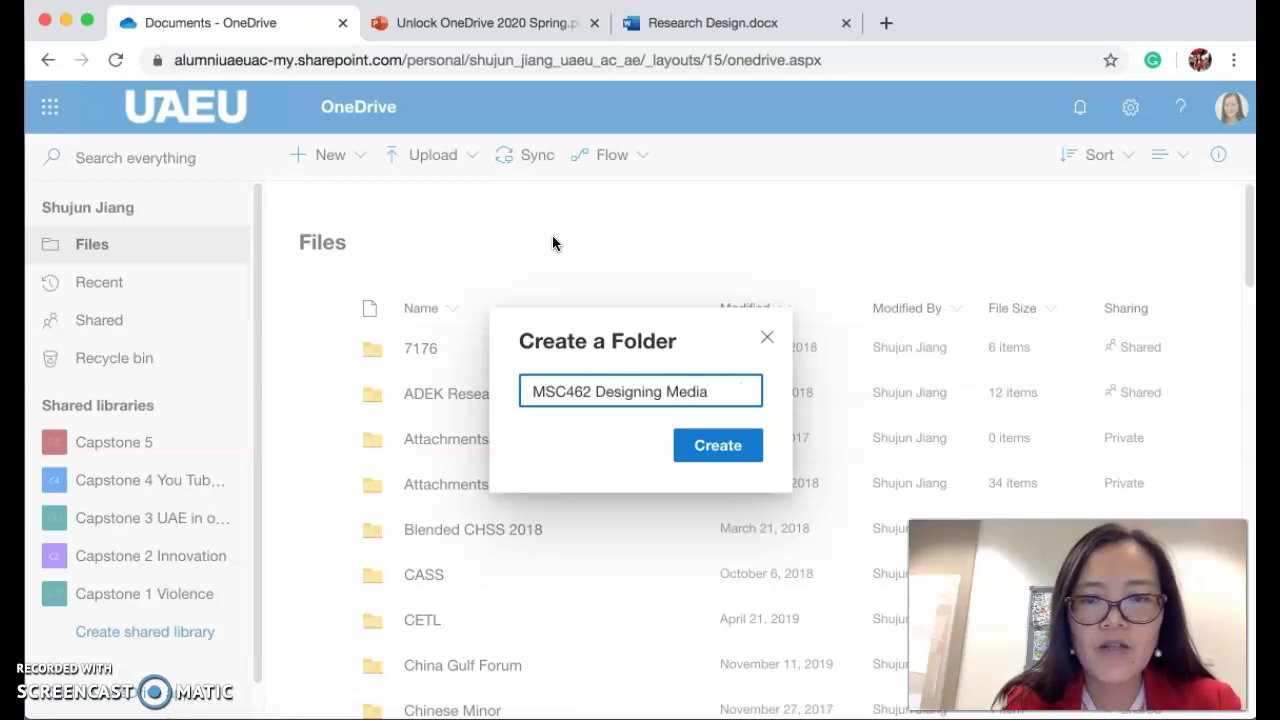
{"action": "type", "text": "Messages"}
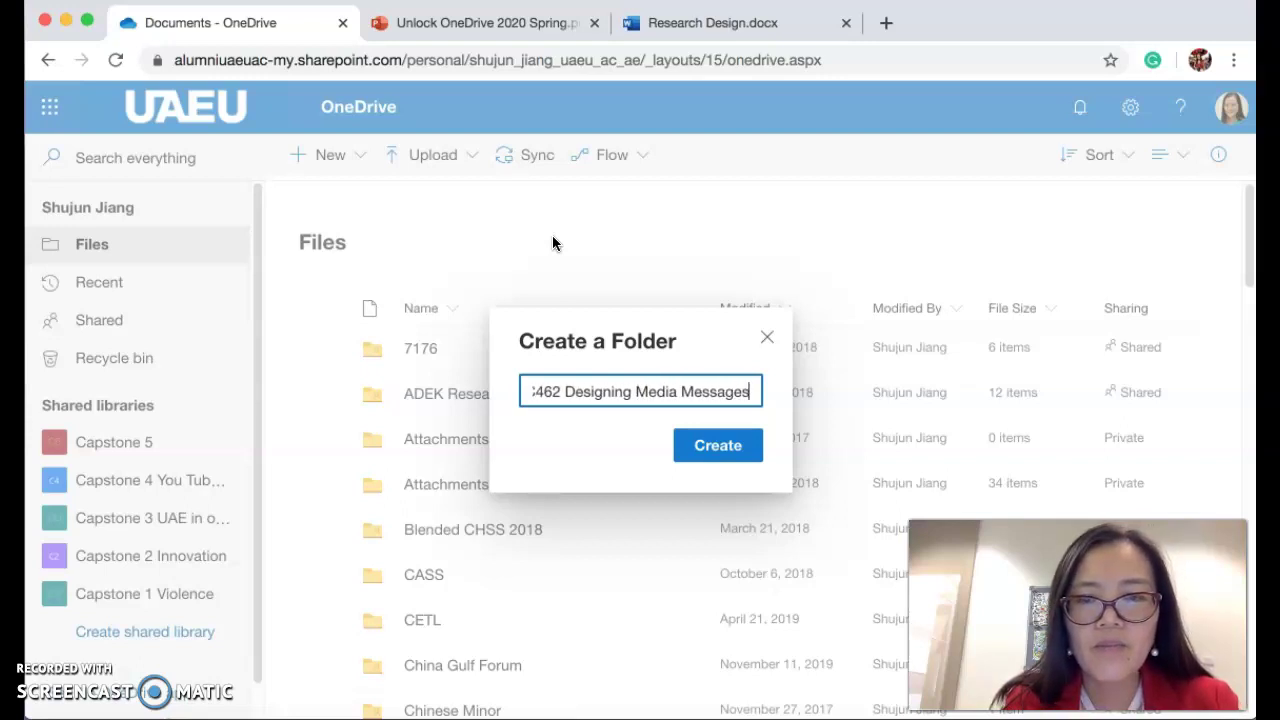
{"action": "left_click", "coordinate": [706, 448]}
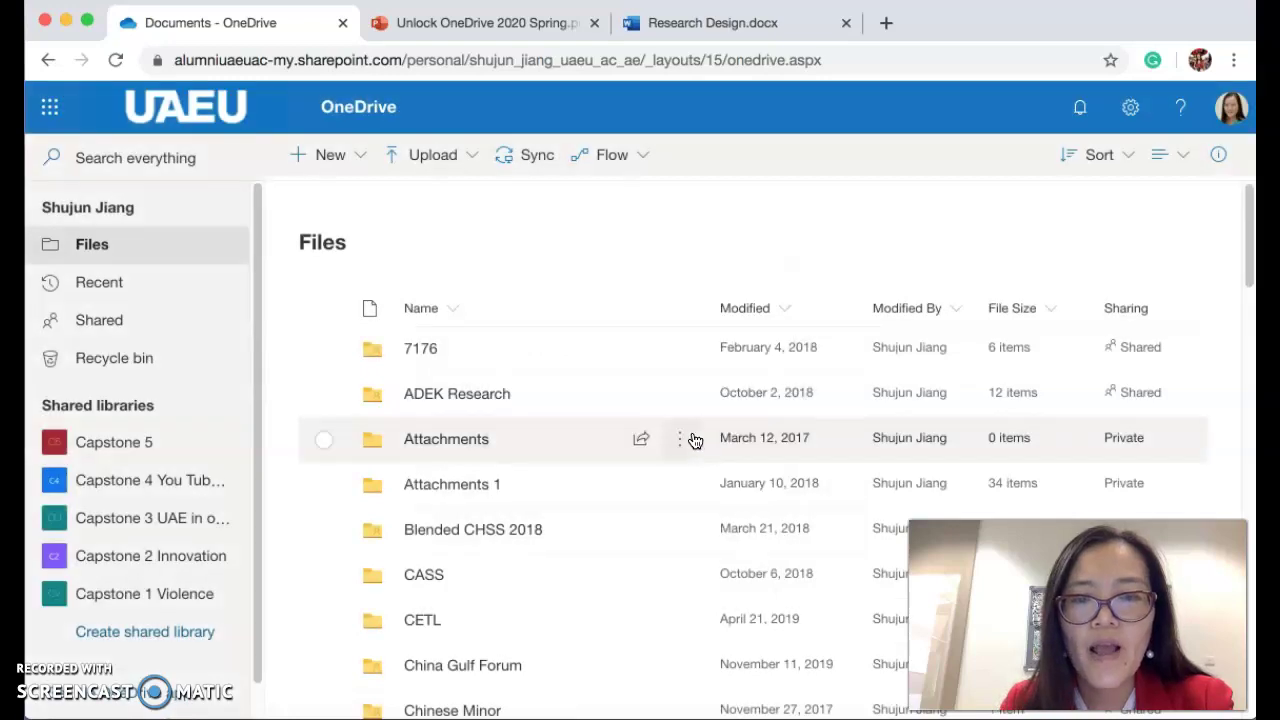
{"action": "left_click_drag", "start_coordinate": [1250, 337], "coordinate": [1248, 450]}
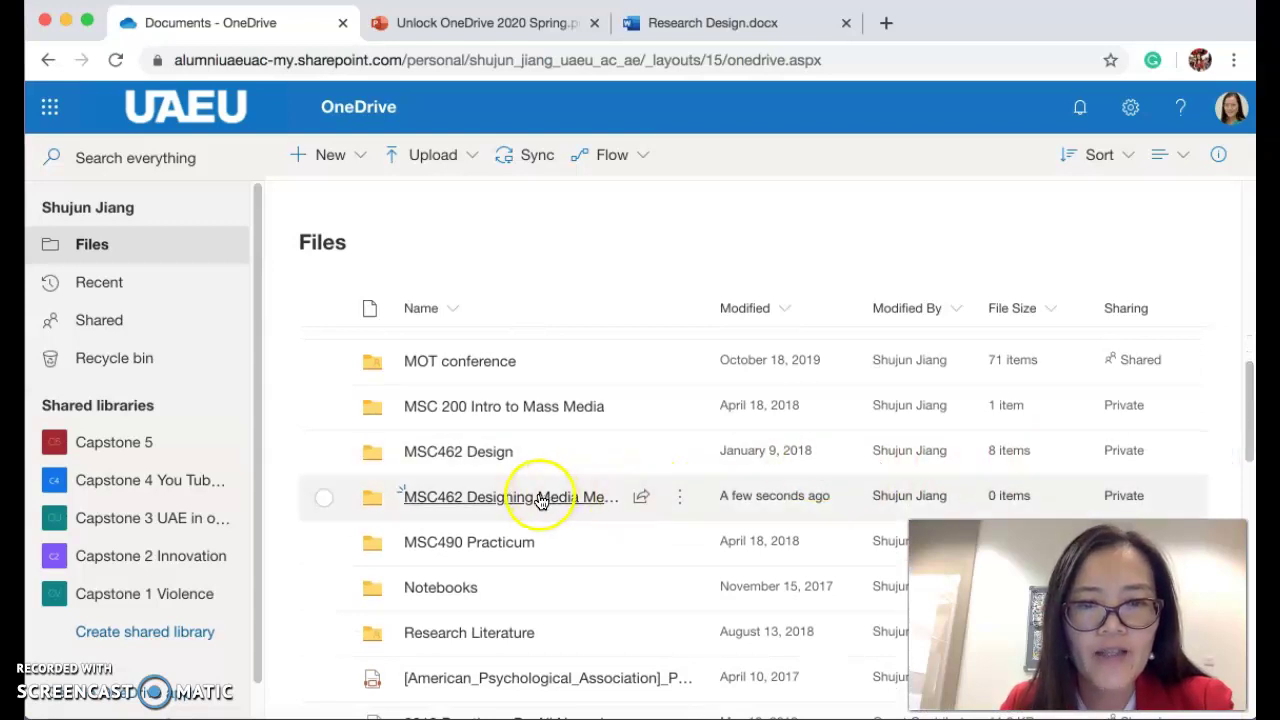
{"action": "scroll", "coordinate": [542, 495], "scroll_direction": "down", "scroll_amount": 1}
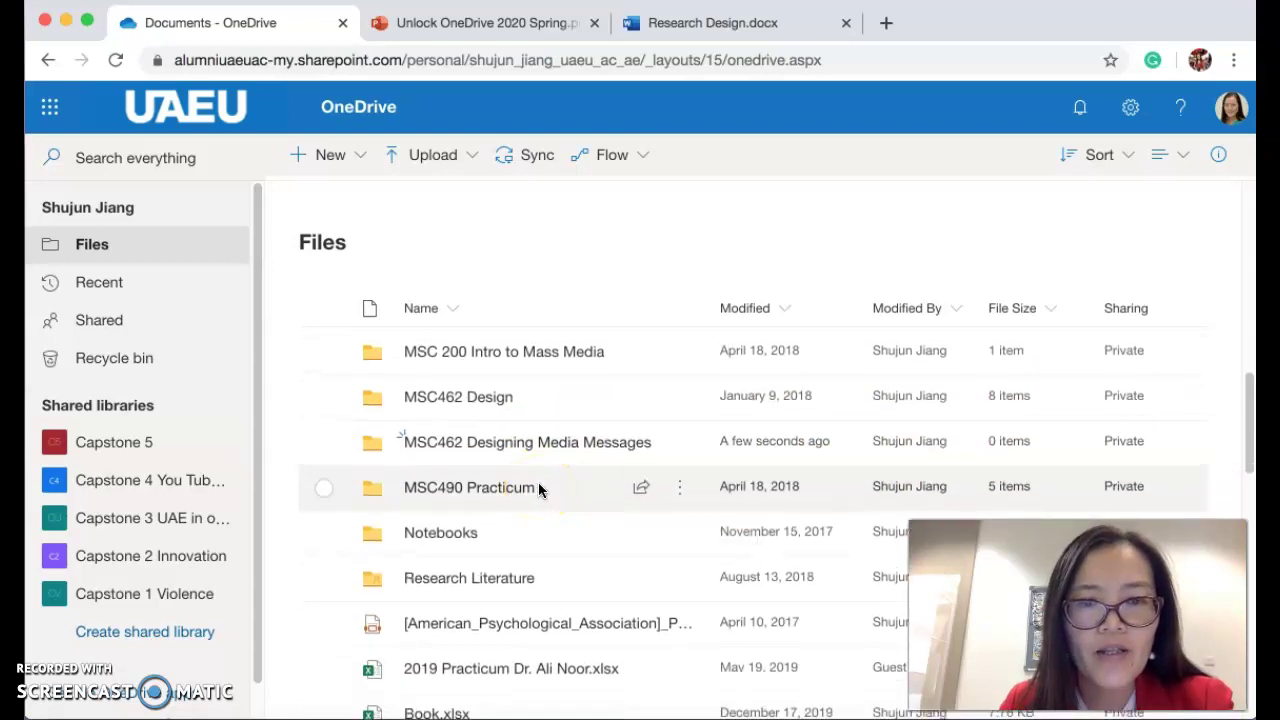
Step: Open the 2020 Spring subfolder inside the HSR400 Integrated Capstone folder
{"action": "scroll", "coordinate": [539, 487], "scroll_direction": "up", "scroll_amount": 3}
{"action": "scroll", "coordinate": [538, 488], "scroll_direction": "up", "scroll_amount": 2}
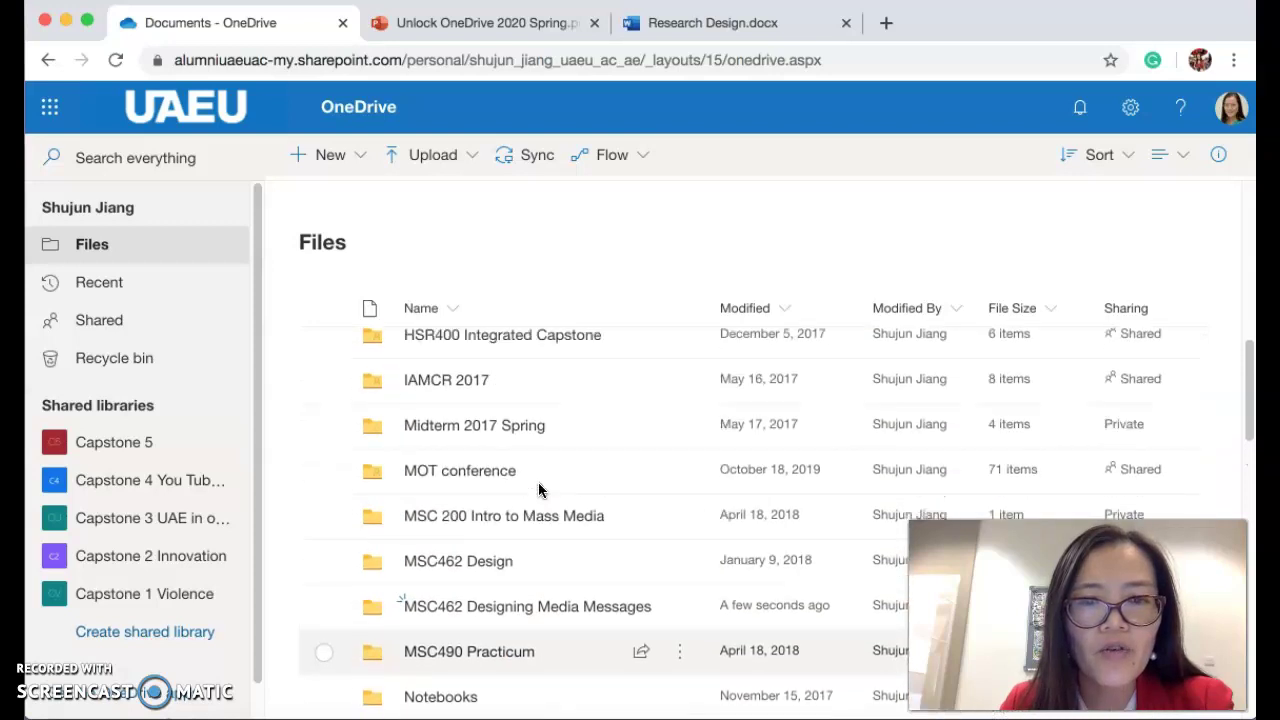
{"action": "left_click", "coordinate": [497, 412]}
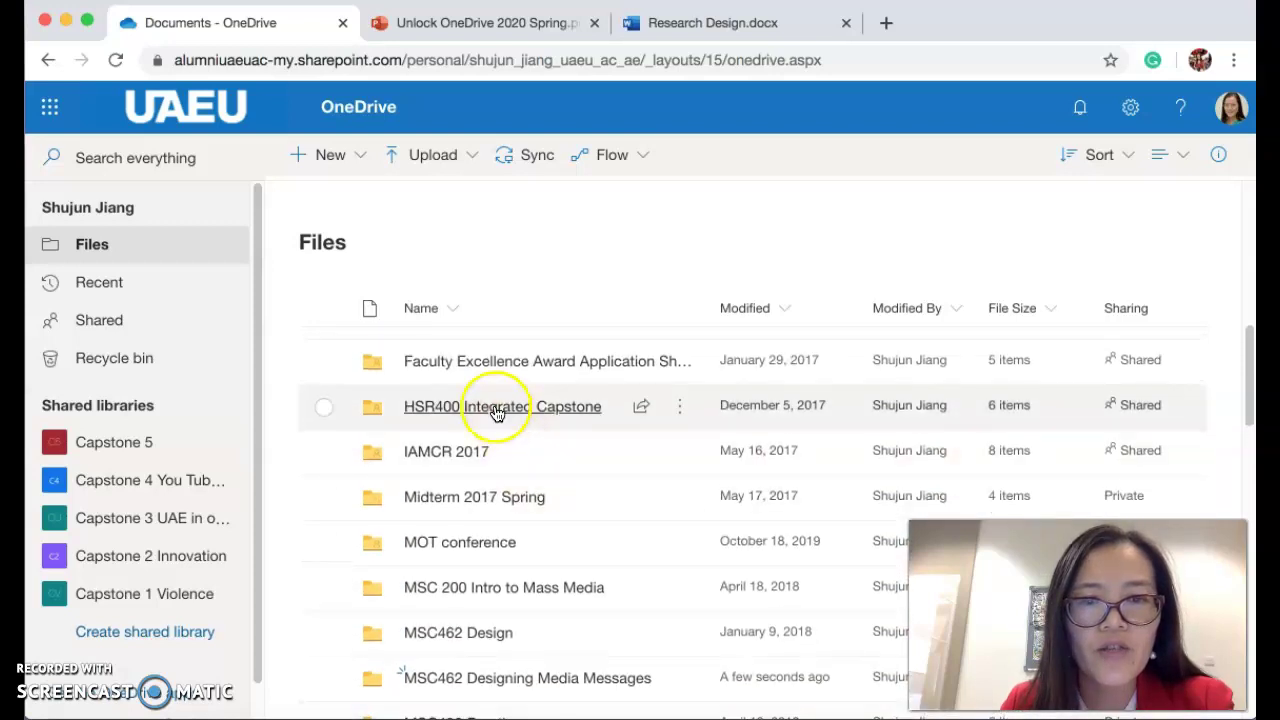
{"action": "left_click", "coordinate": [497, 412]}
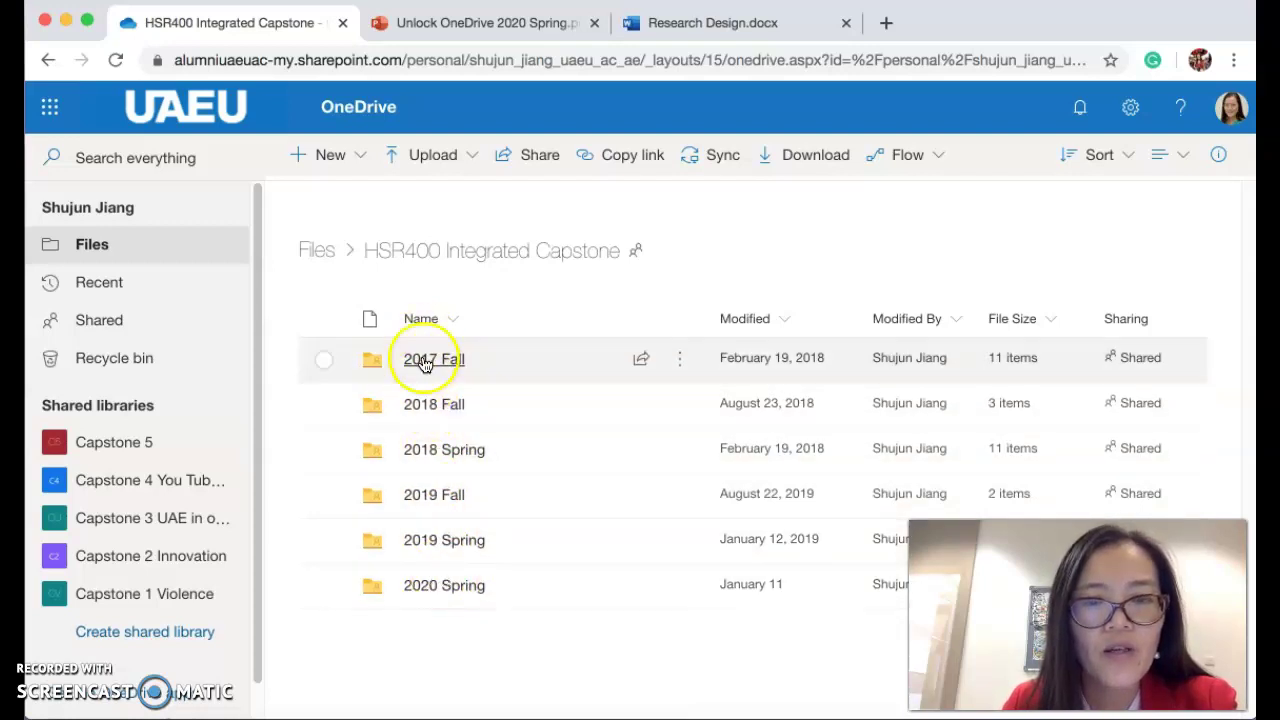
{"action": "left_click", "coordinate": [452, 591]}
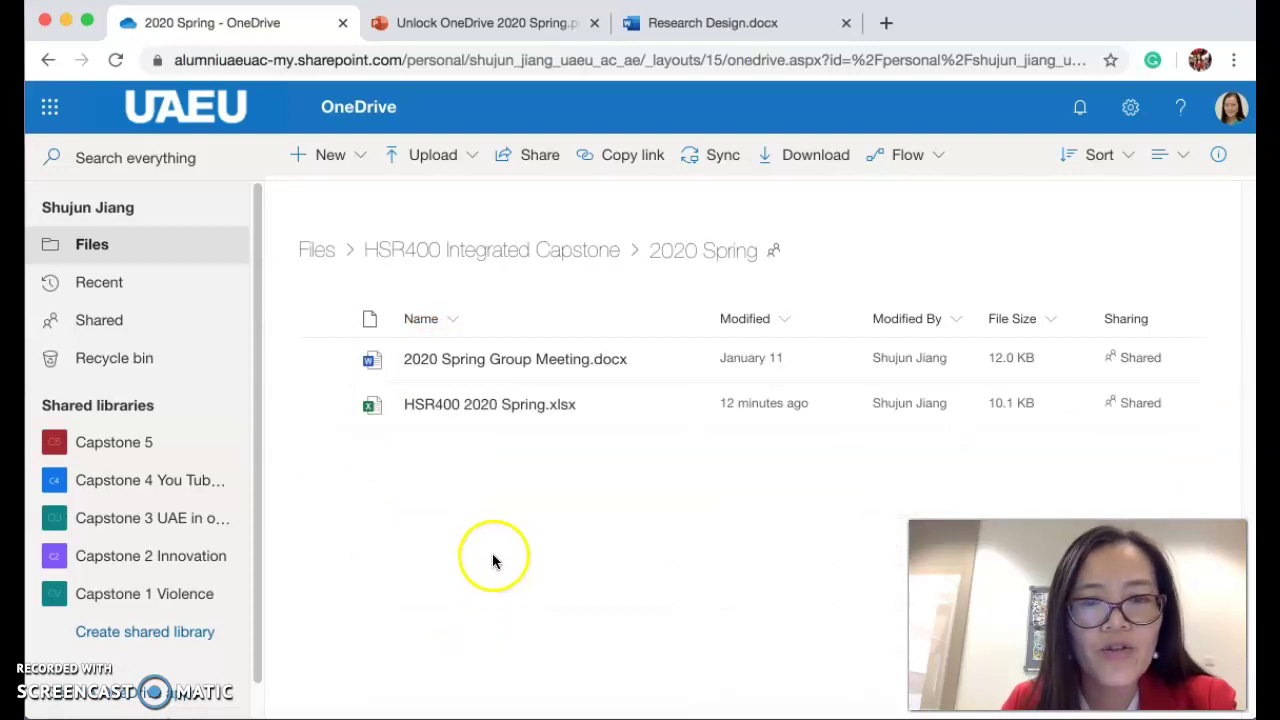
{"action": "left_click", "coordinate": [397, 518]}
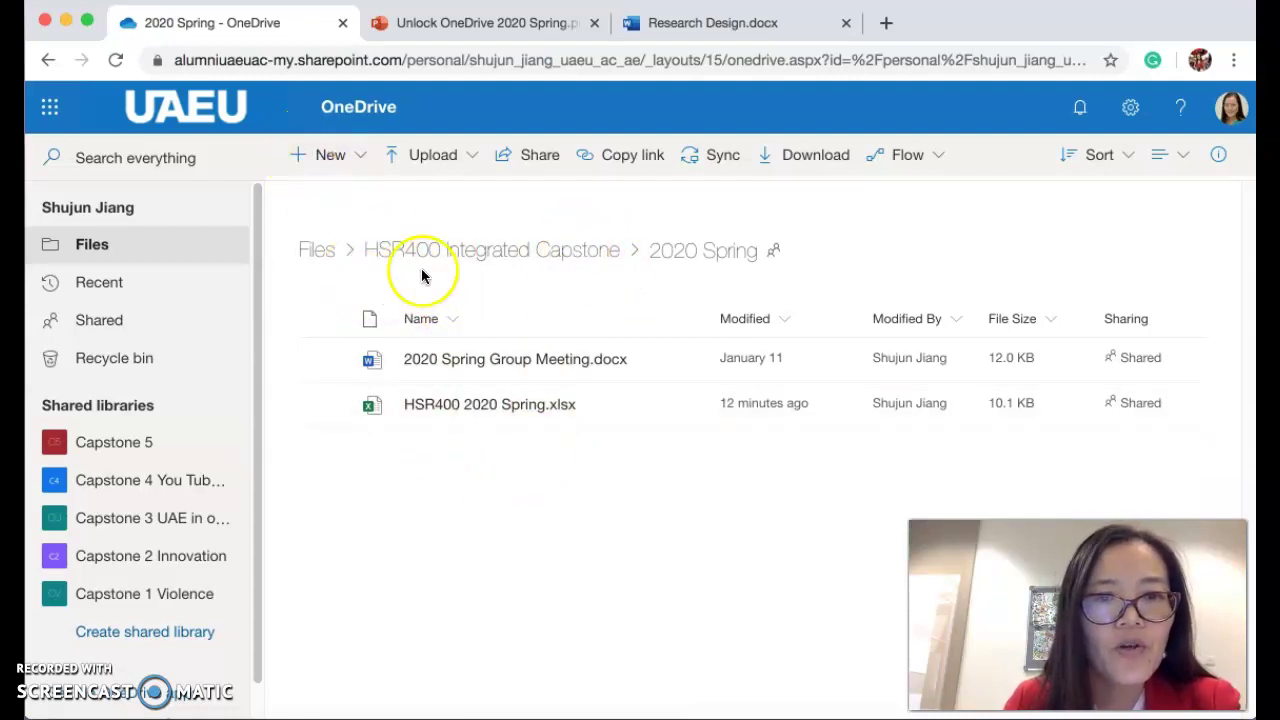
Step: Create a new Word document in the 2020 Spring folder and place the cursor in its empty body
{"action": "left_click", "coordinate": [300, 158]}
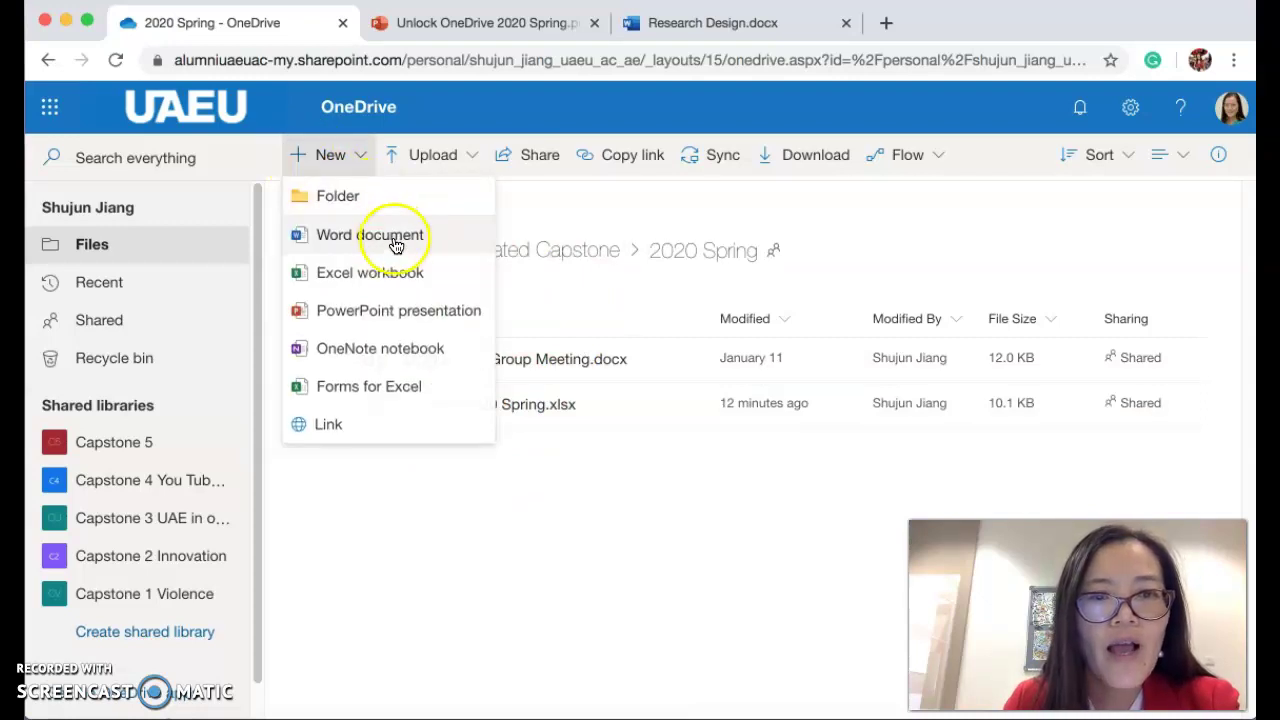
{"action": "left_click", "coordinate": [388, 240]}
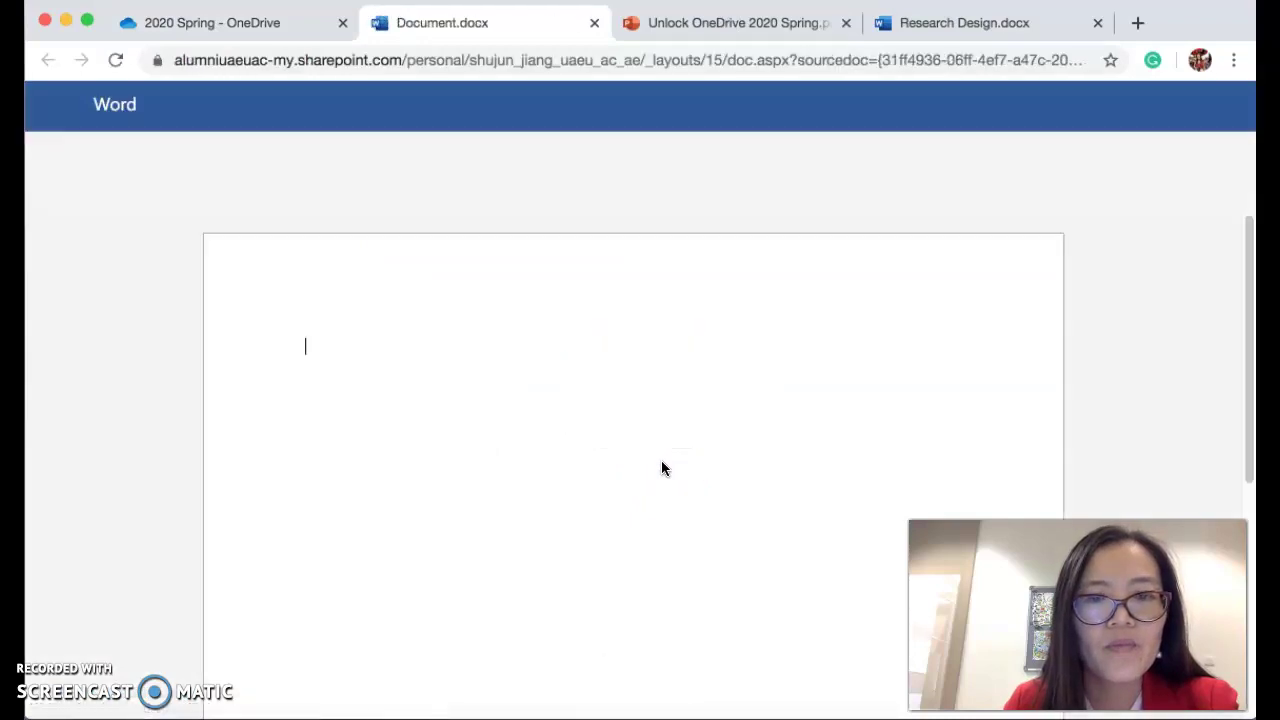
{"action": "left_click", "coordinate": [429, 349]}
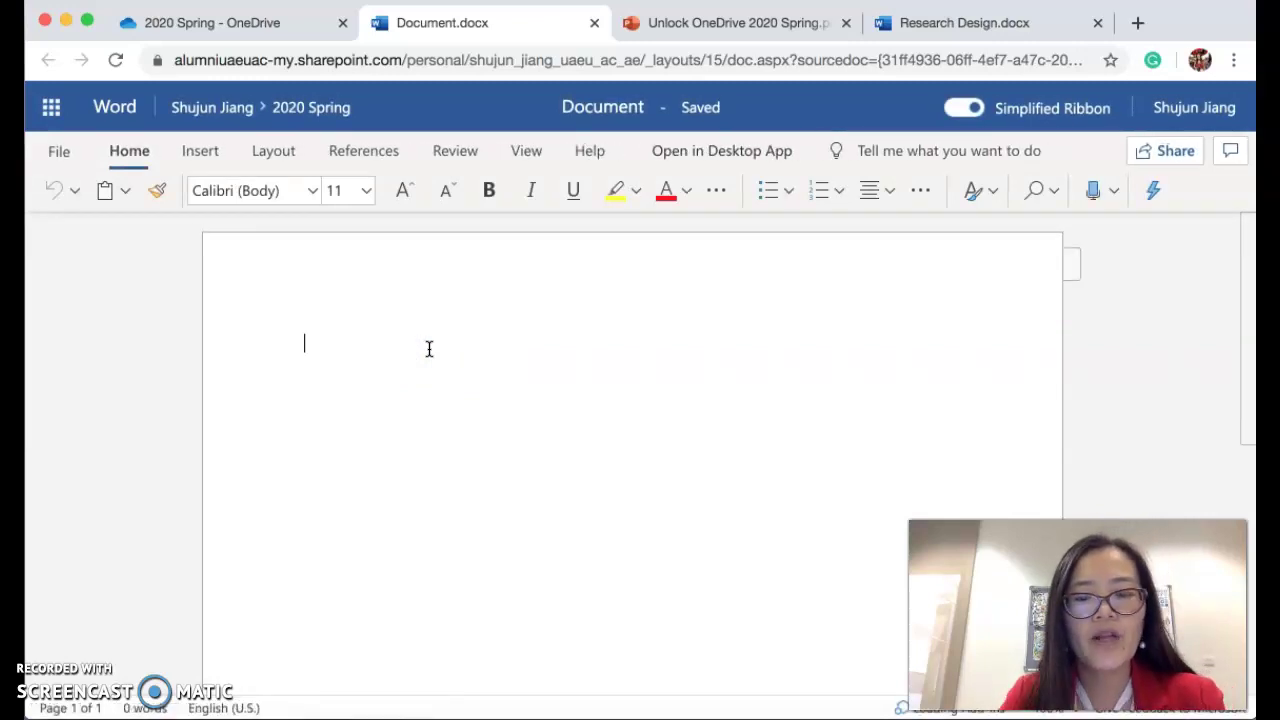
{"action": "type", "text": "Cou"}
{"action": "key", "text": "BackSpace"}
{"action": "key", "text": "BackSpace"}
{"action": "key", "text": "BackSpace"}
{"action": "type", "text": "Course "}
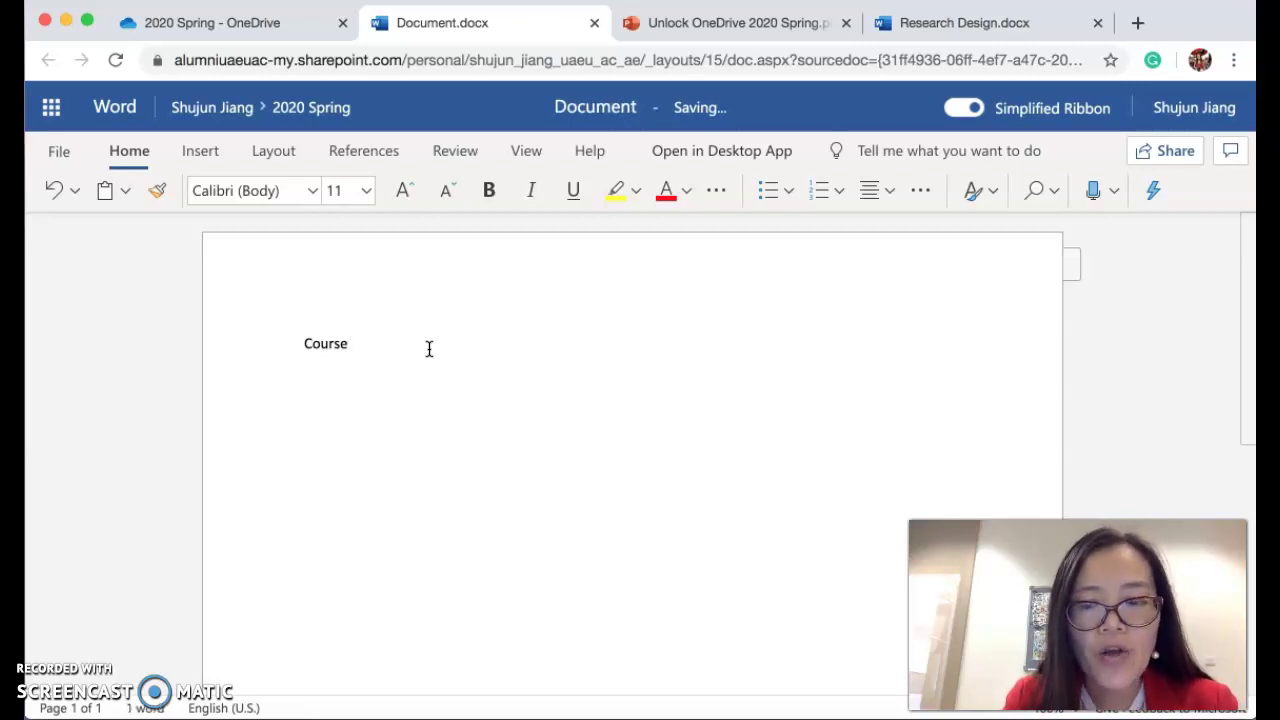
{"action": "type", "text": "Pr"}
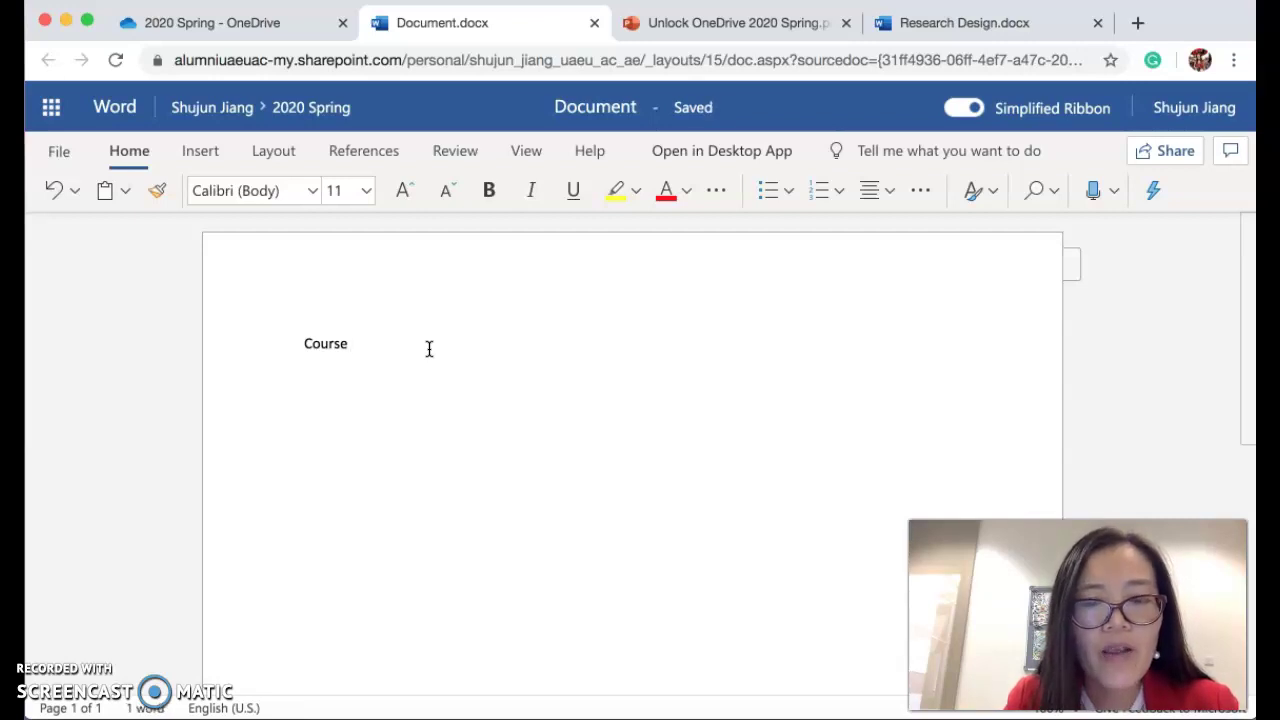
{"action": "type", "text": "P"}
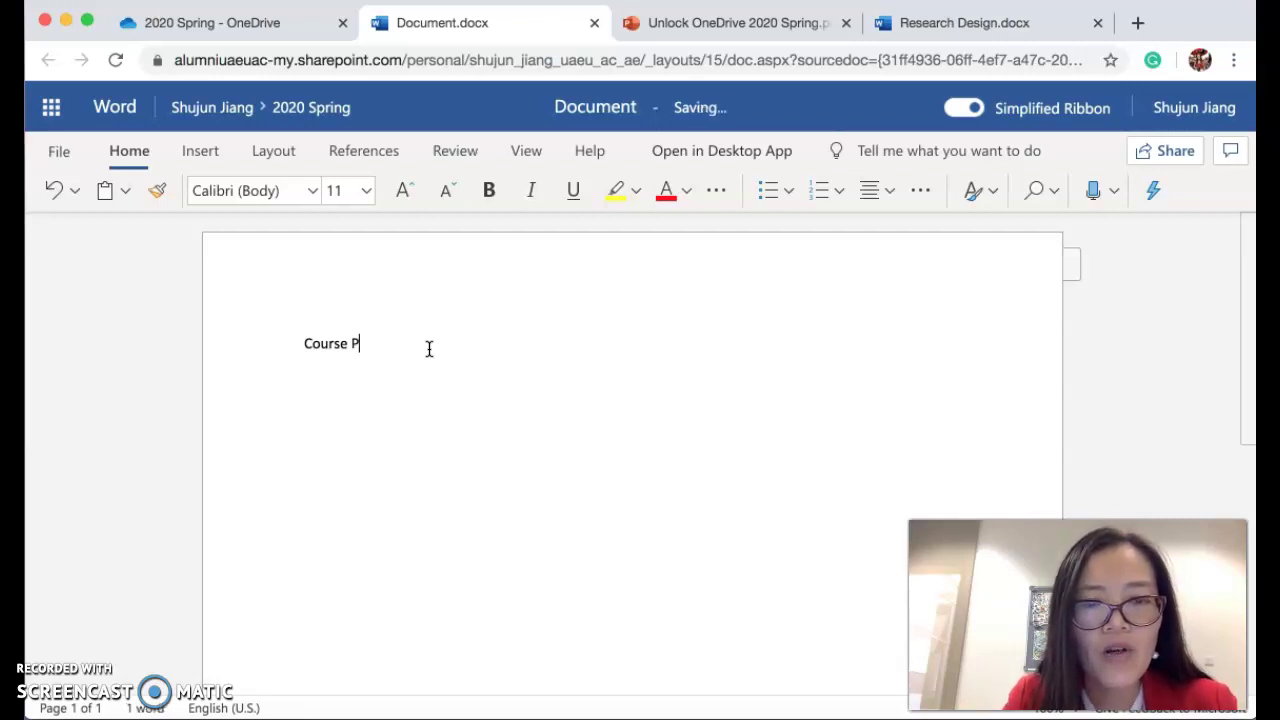
{"action": "key", "text": "BackSpace"}
{"action": "key", "text": "BackSpace"}
{"action": "key", "text": "BackSpace"}
{"action": "key", "text": "BackSpace"}
{"action": "key", "text": "BackSpace"}
{"action": "key", "text": "BackSpace"}
{"action": "key", "text": "BackSpace"}
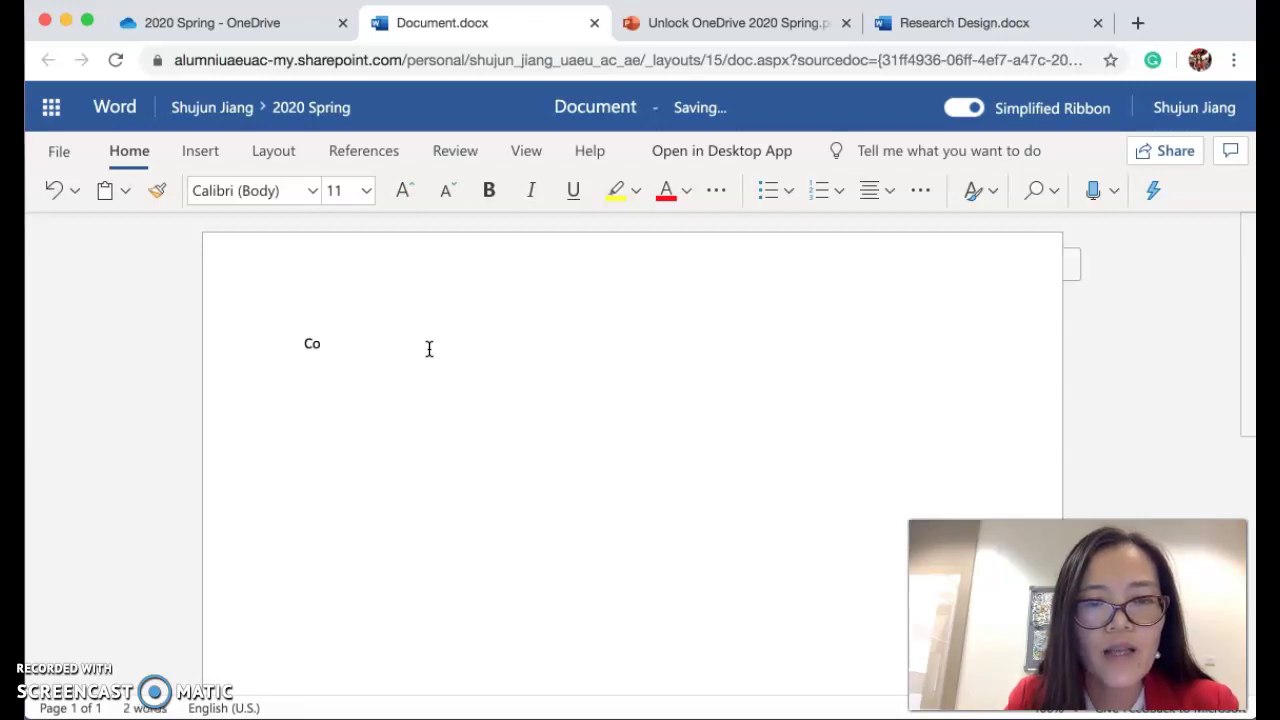
Step: Enter the title "Capstone Project Proposal" in the document's first line and centre it
{"action": "type", "text": "apstone Project Proposal"}
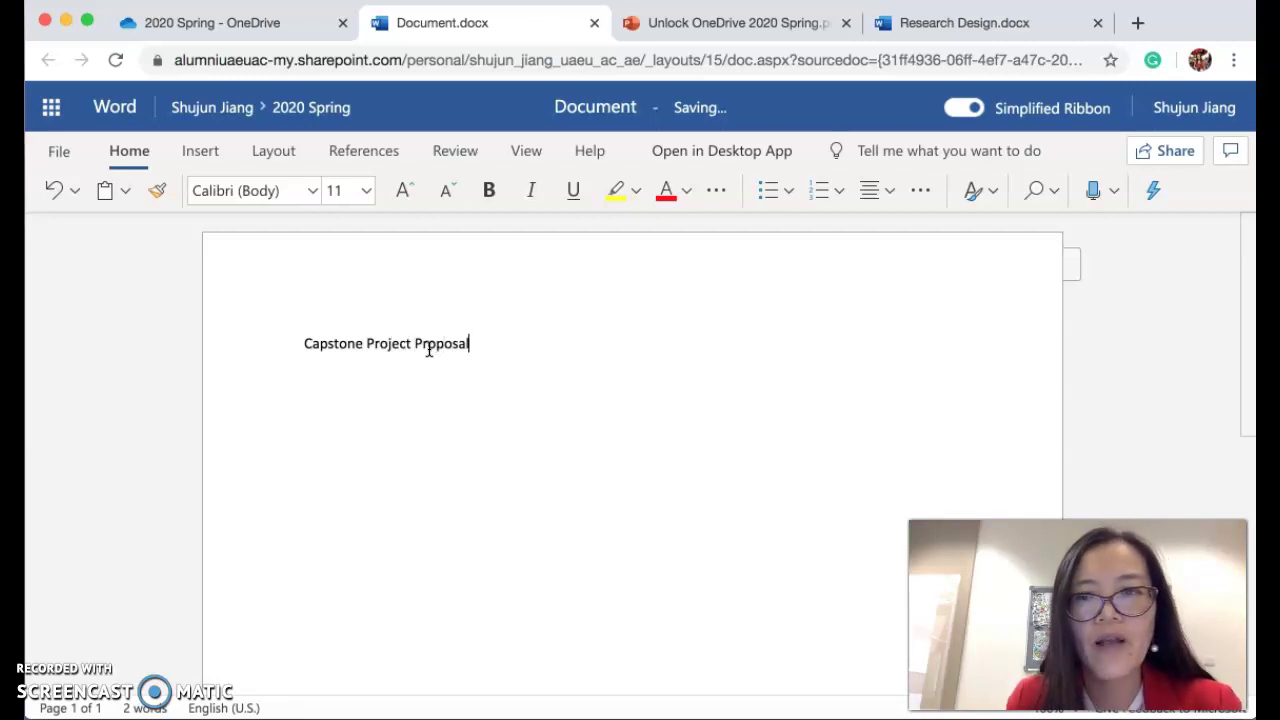
{"action": "left_click", "coordinate": [872, 199]}
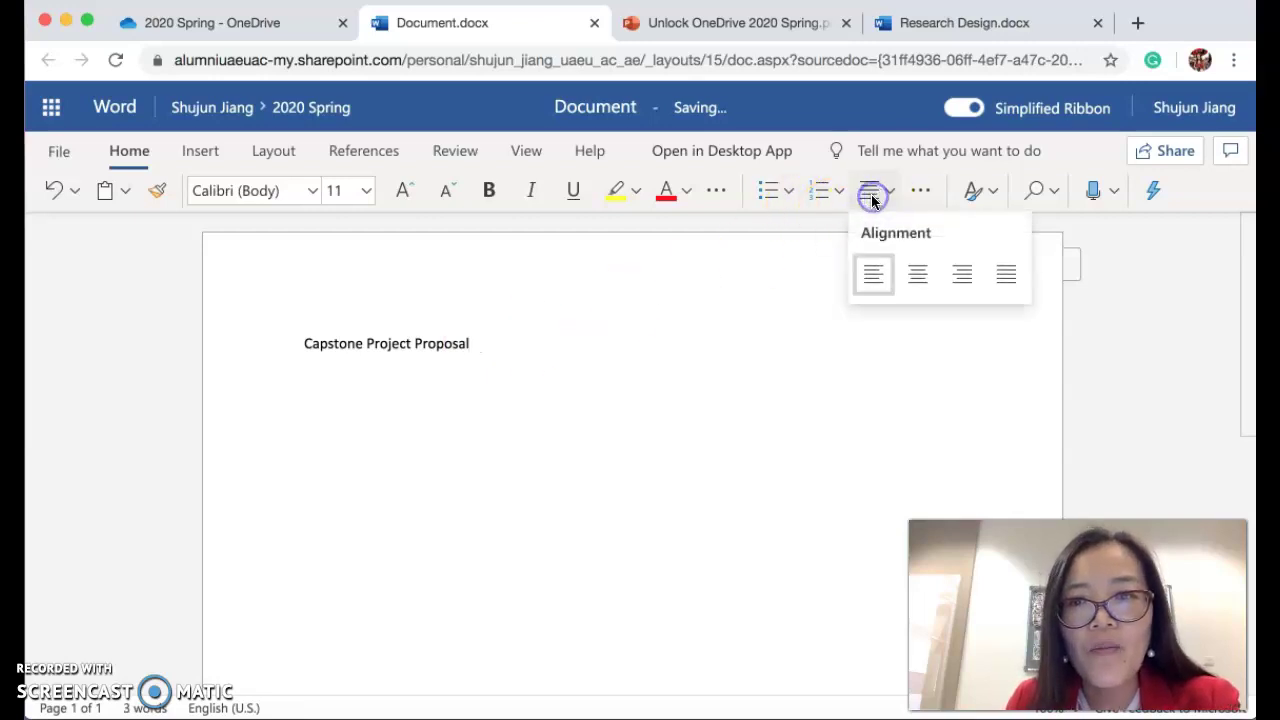
{"action": "left_click", "coordinate": [919, 276]}
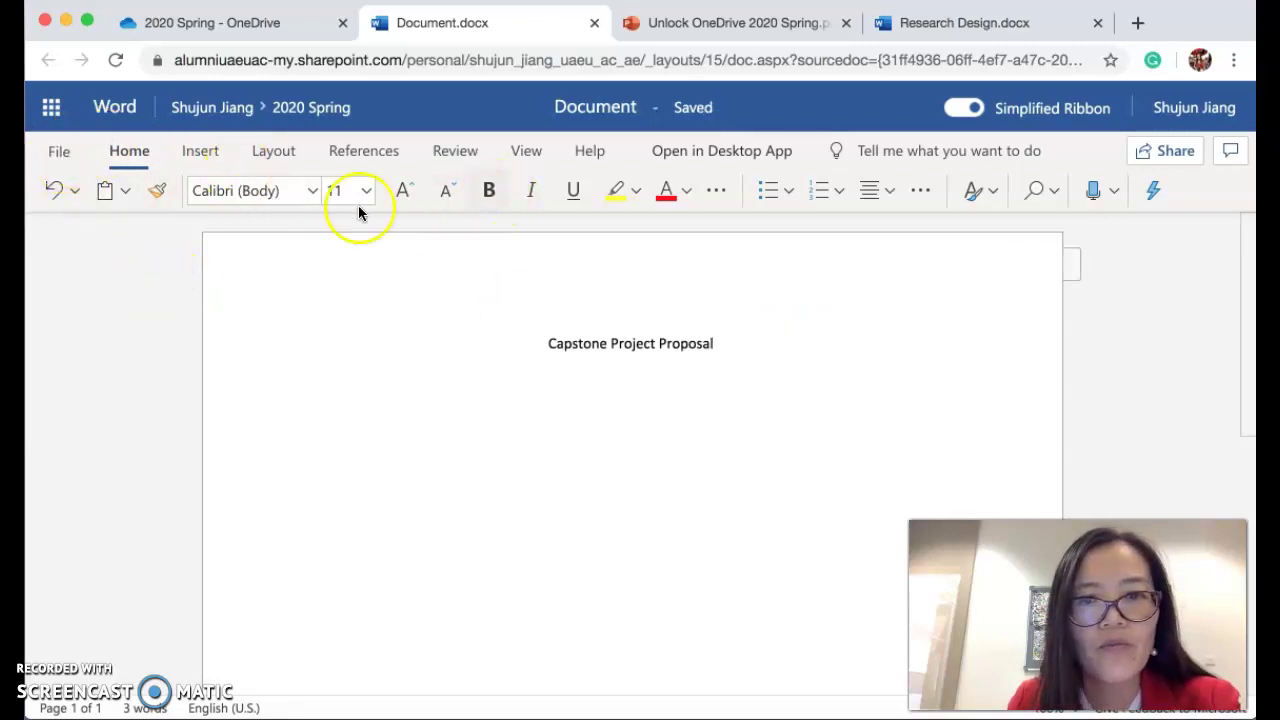
Step: Look through the insertion, layout, references and file commands offered for the proposal document, returning to its text
{"action": "left_click", "coordinate": [178, 156]}
{"action": "left_click", "coordinate": [131, 151]}
{"action": "left_click", "coordinate": [200, 151]}
{"action": "left_click", "coordinate": [272, 150]}
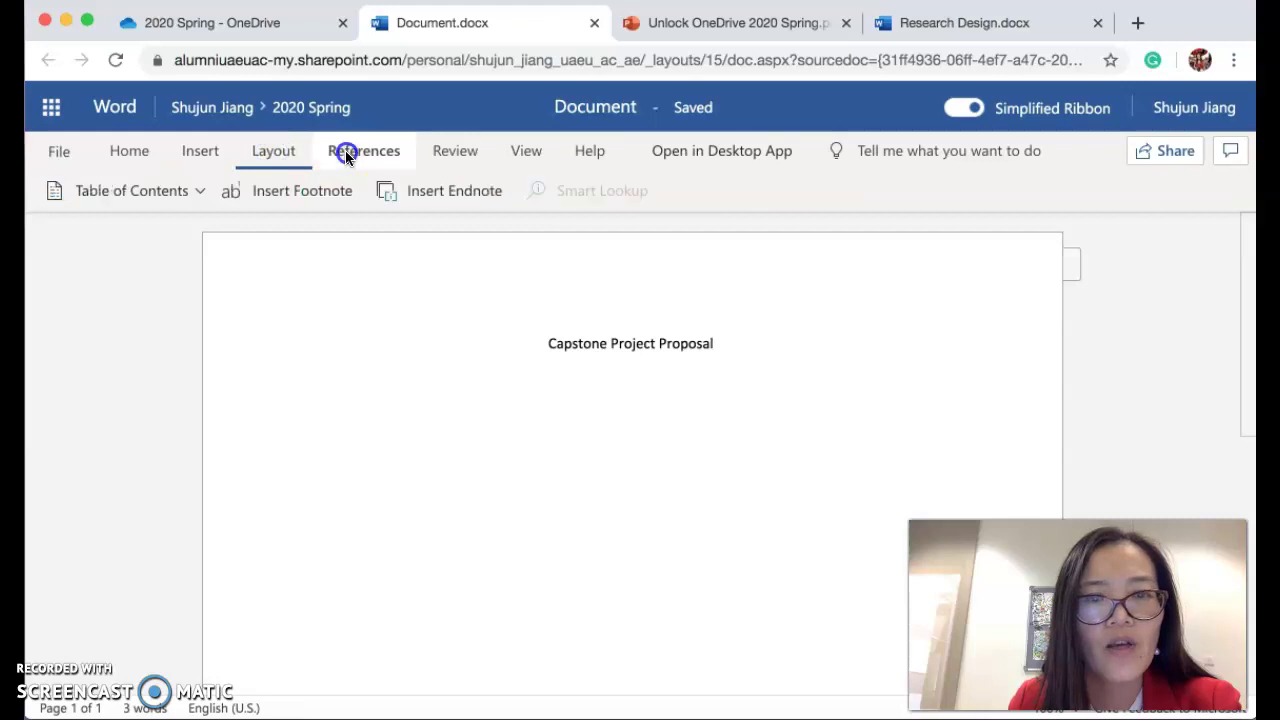
{"action": "left_click", "coordinate": [352, 150]}
{"action": "left_click", "coordinate": [129, 150]}
{"action": "left_click", "coordinate": [57, 155]}
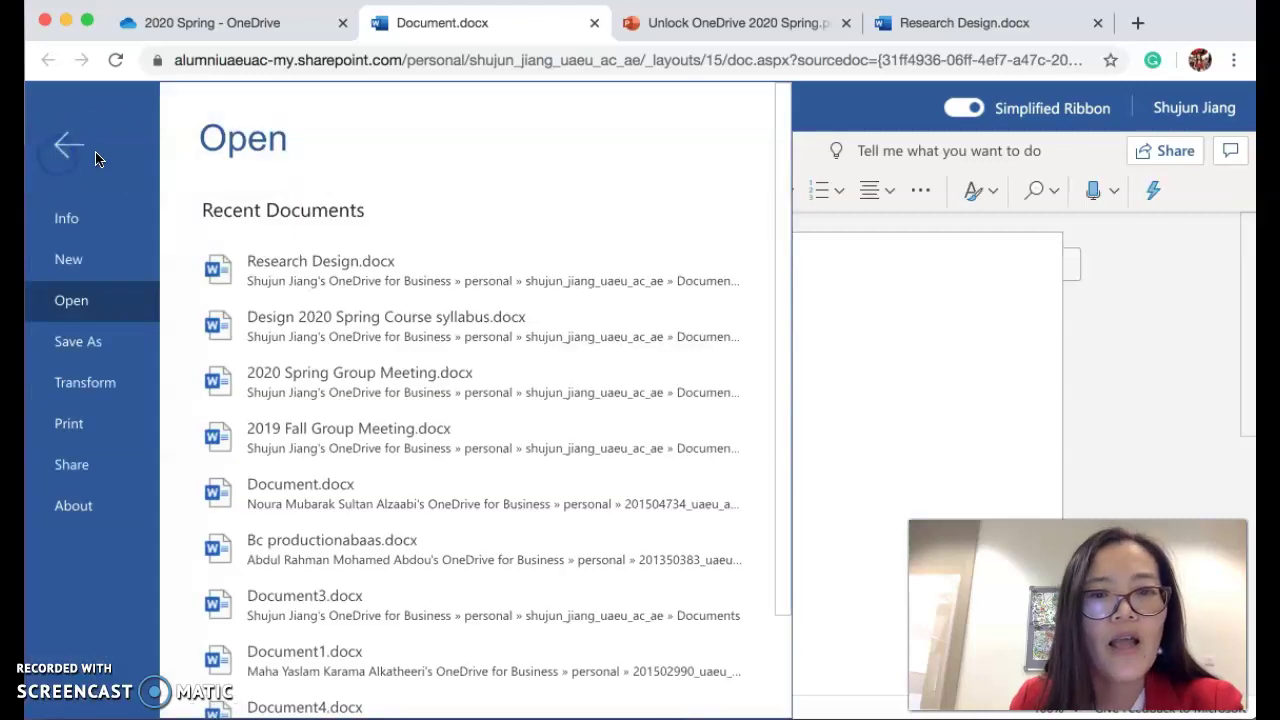
{"action": "left_click", "coordinate": [830, 318]}
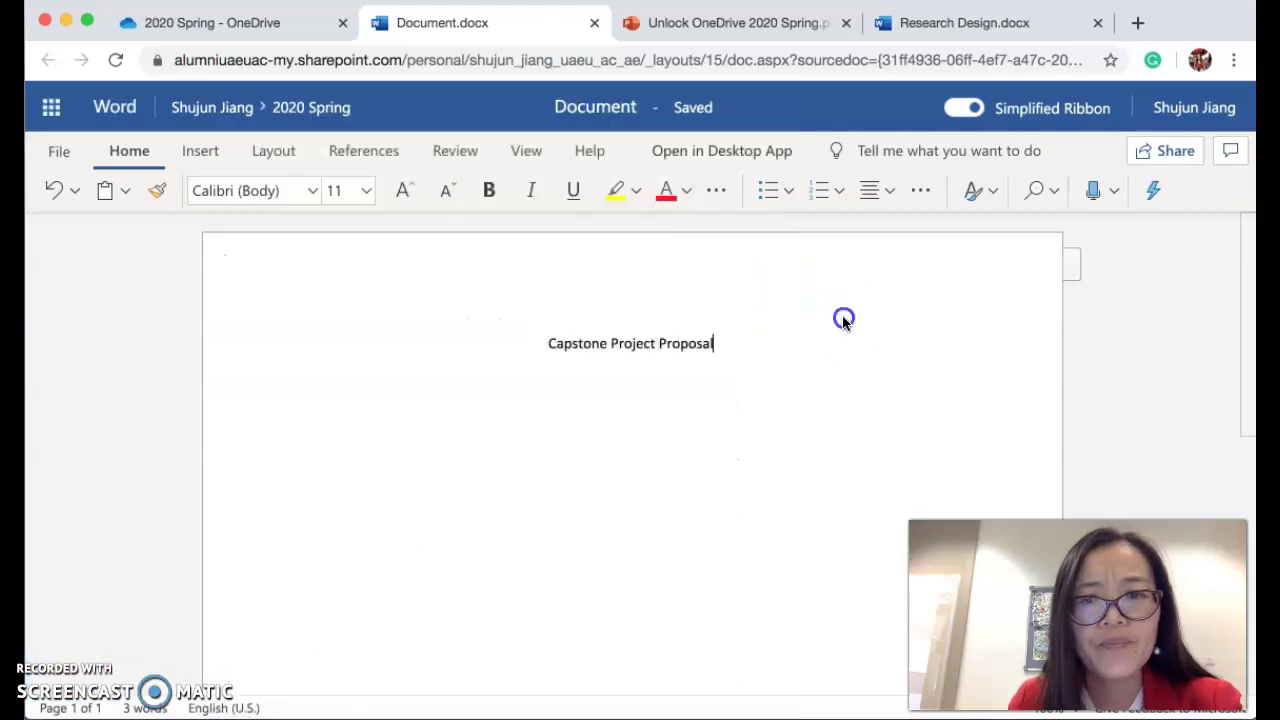
Step: Open the document's sharing link settings and try the audiences People in UAE University, People with existing access, and Specific people
{"action": "left_click", "coordinate": [1153, 157]}
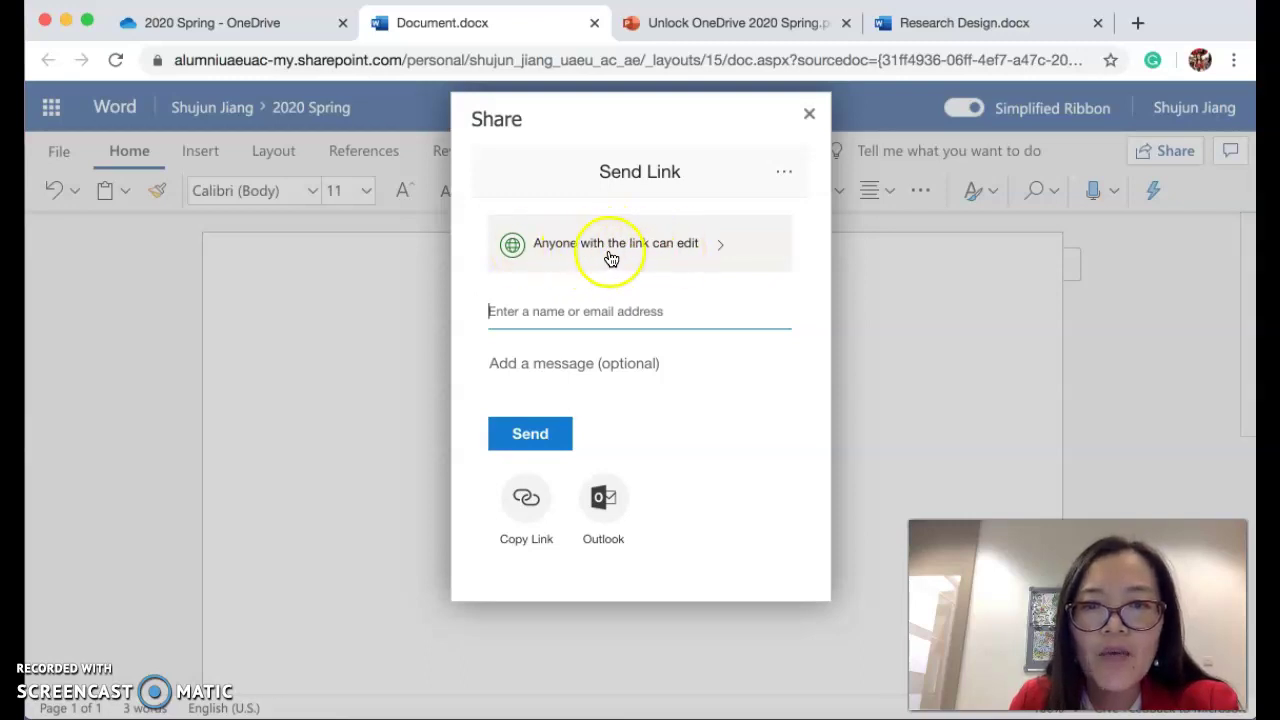
{"action": "left_click", "coordinate": [674, 249]}
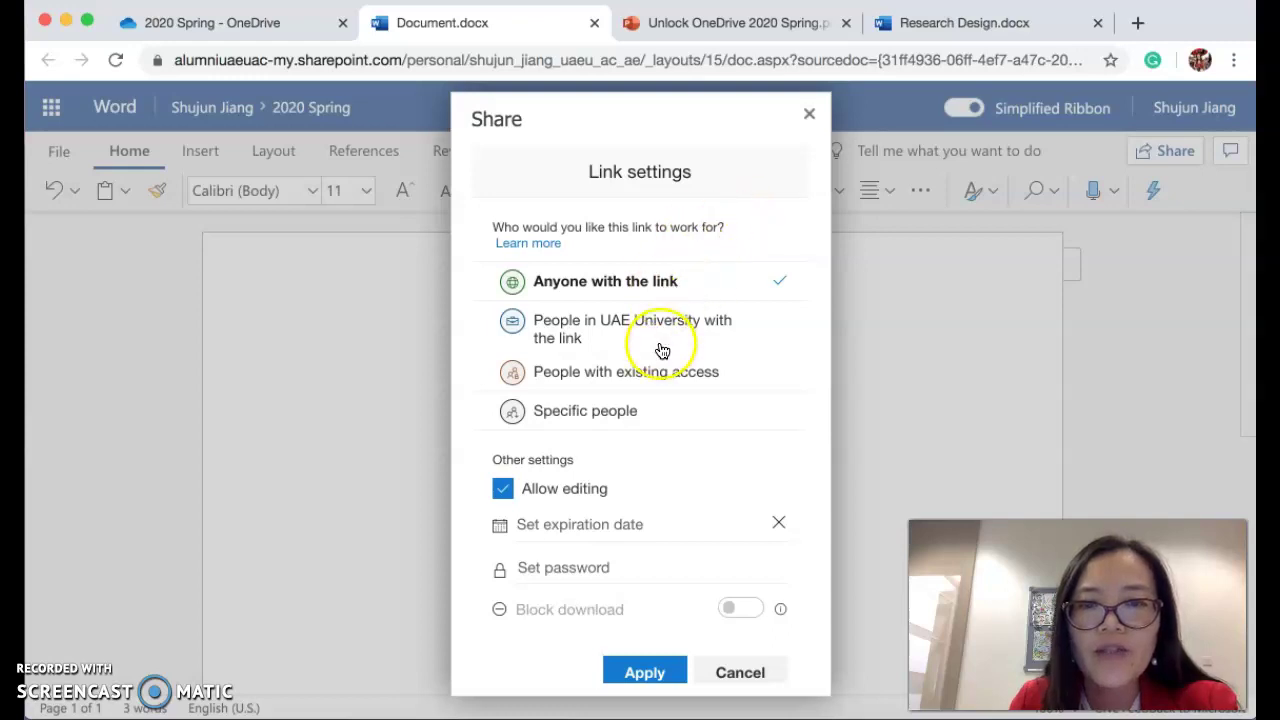
{"action": "left_click", "coordinate": [779, 330]}
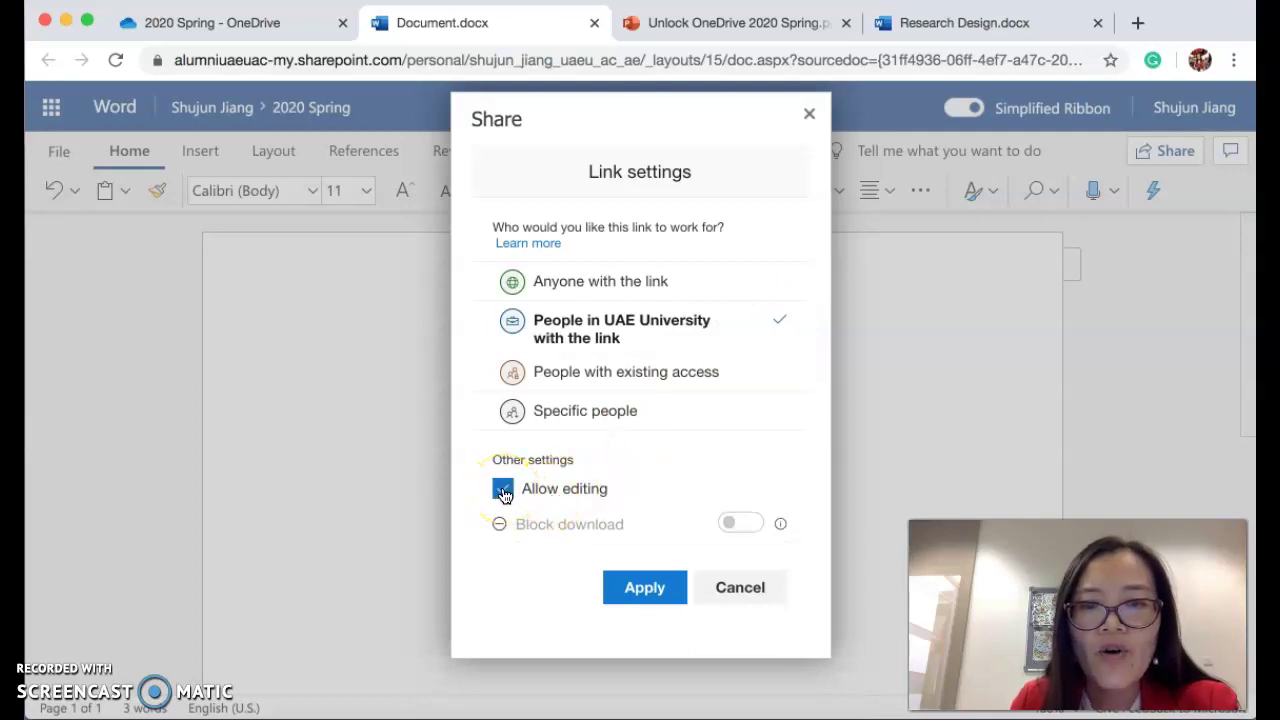
{"action": "left_click", "coordinate": [780, 372]}
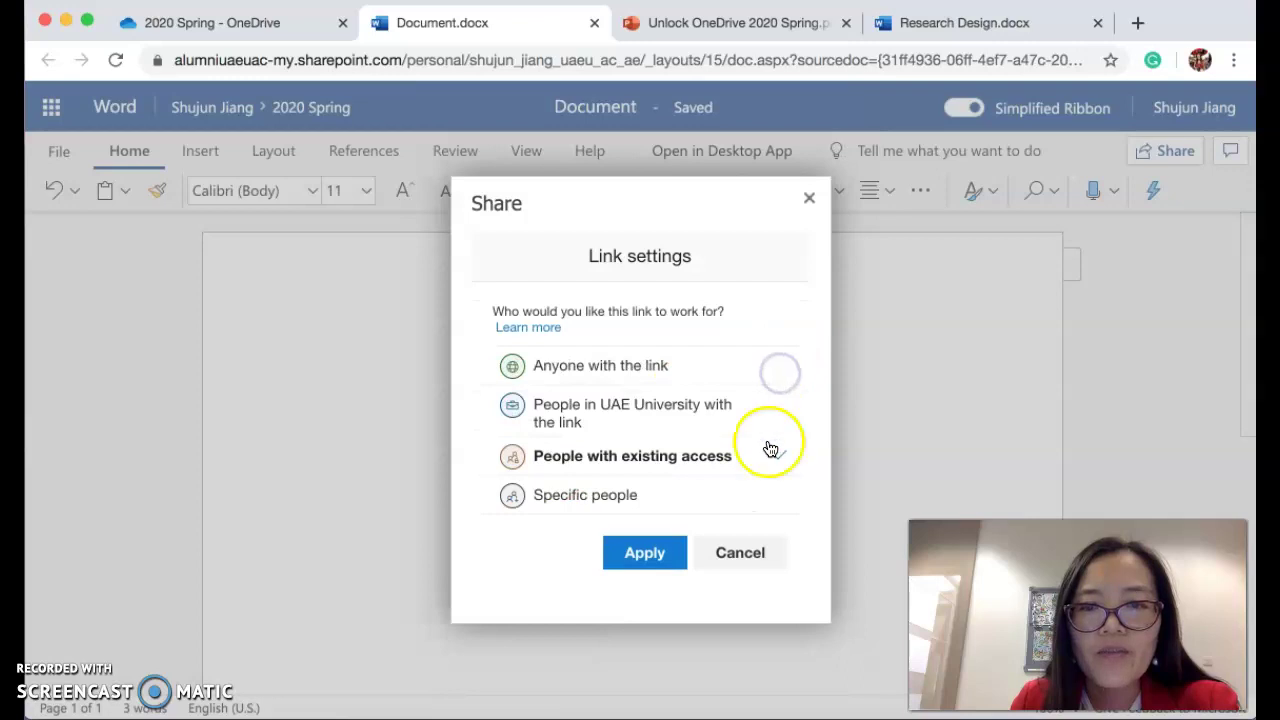
{"action": "left_click", "coordinate": [773, 497]}
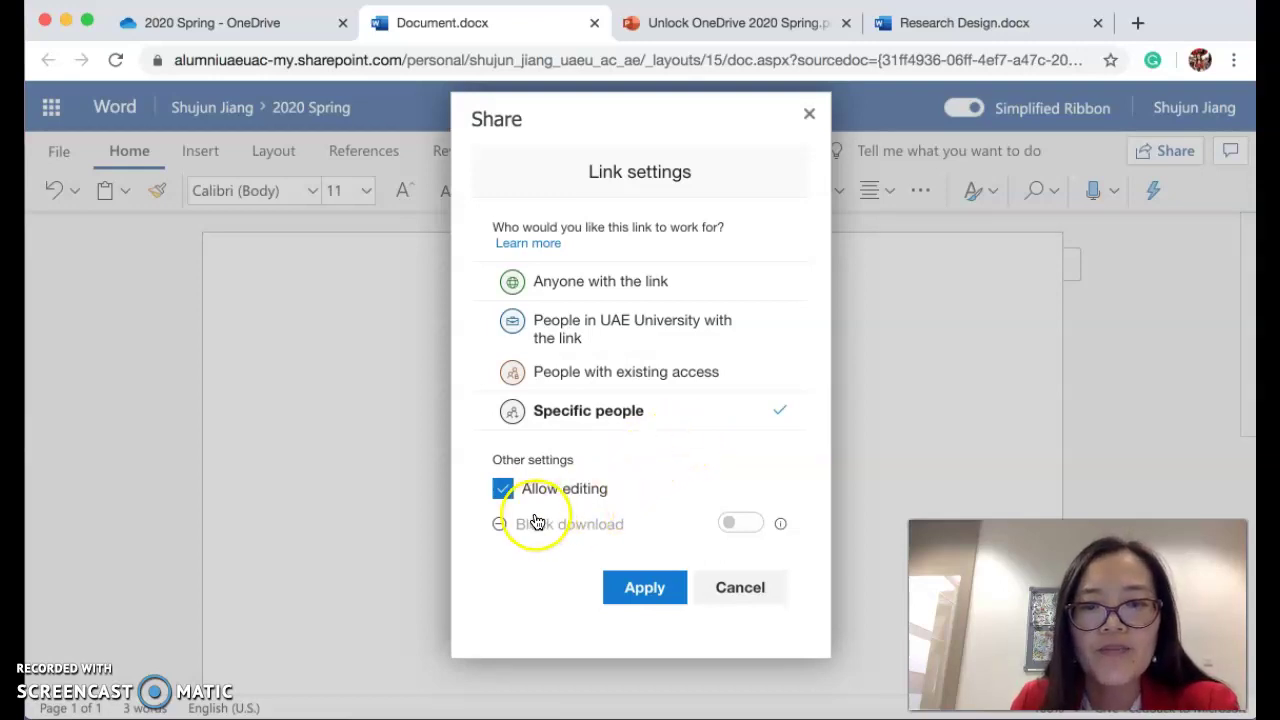
Step: Turn off the Allow editing permission for the Specific people link
{"action": "left_click", "coordinate": [503, 489]}
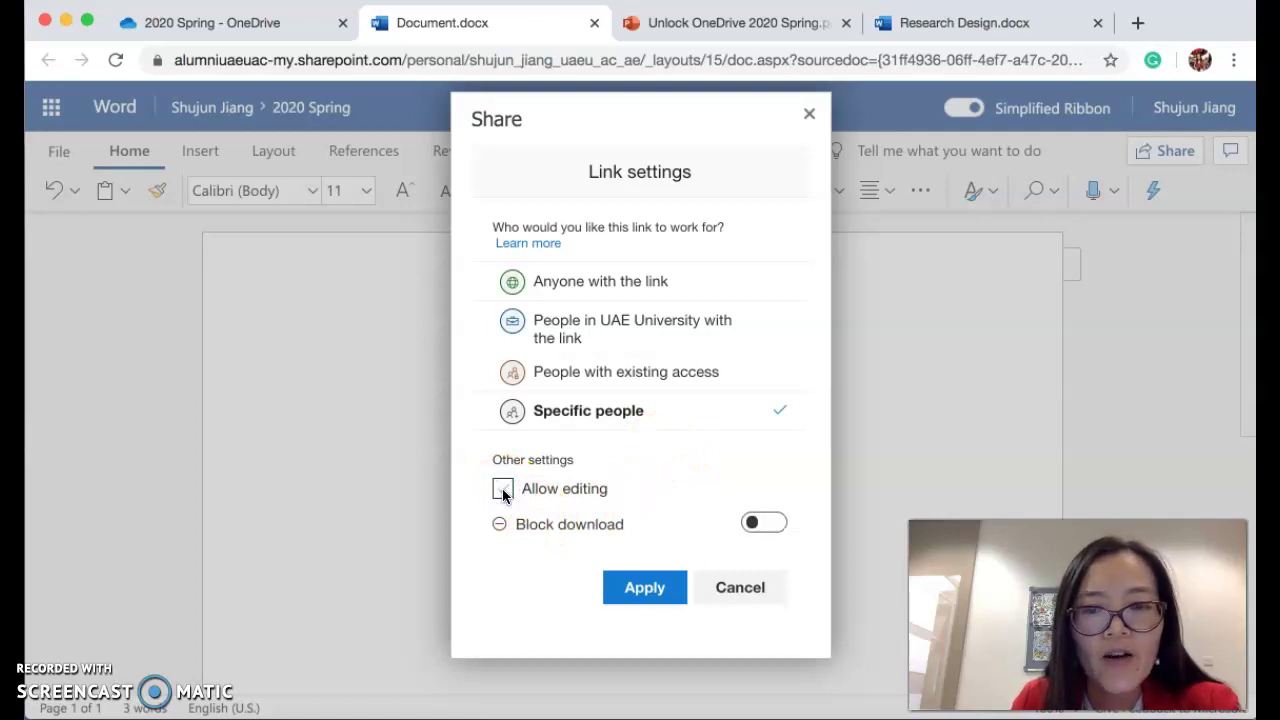
{"action": "left_click", "coordinate": [503, 492]}
{"action": "left_click", "coordinate": [503, 492]}
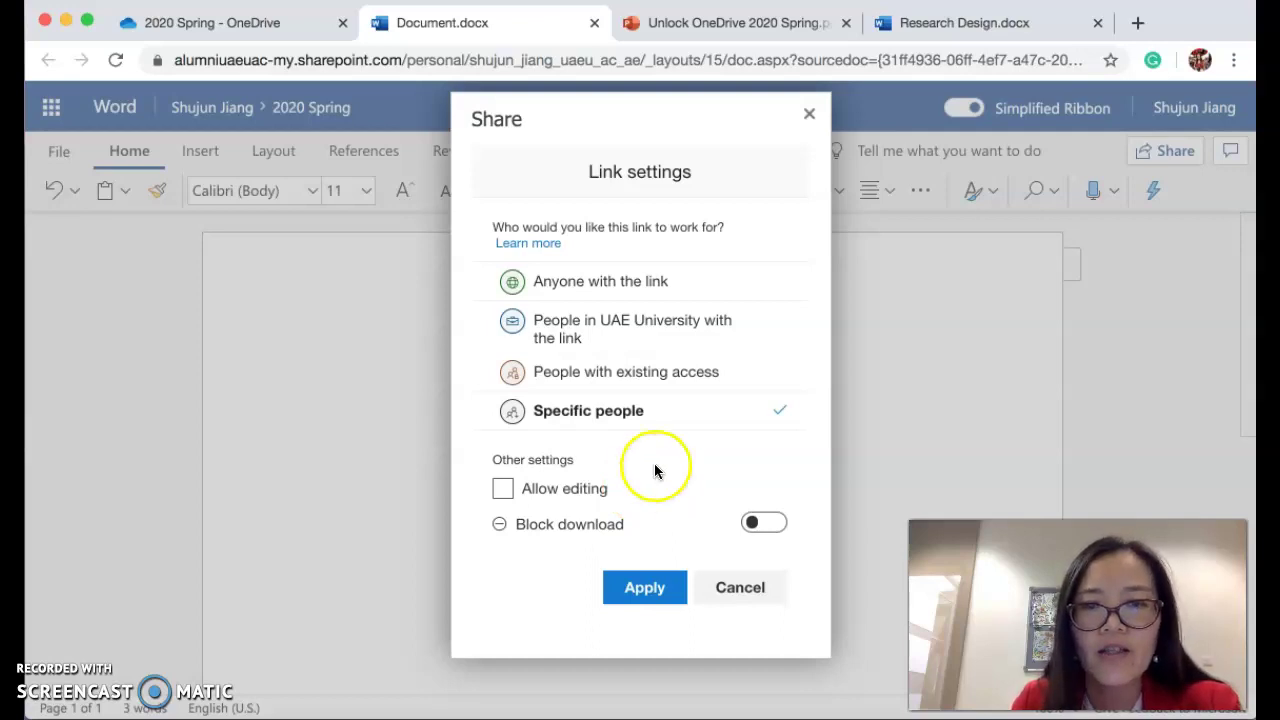
Step: Set the sharing link to work for Anyone with the link, allow editing, and apply the link settings
{"action": "left_click", "coordinate": [778, 292]}
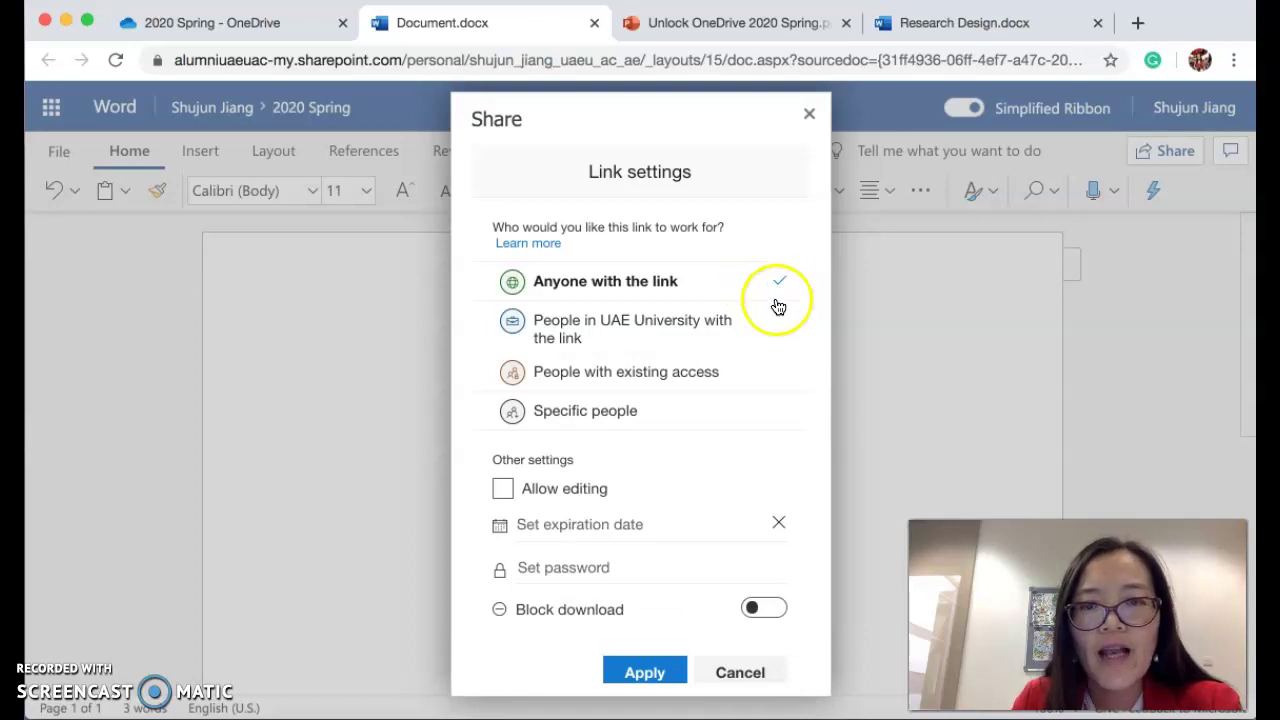
{"action": "left_click", "coordinate": [503, 490]}
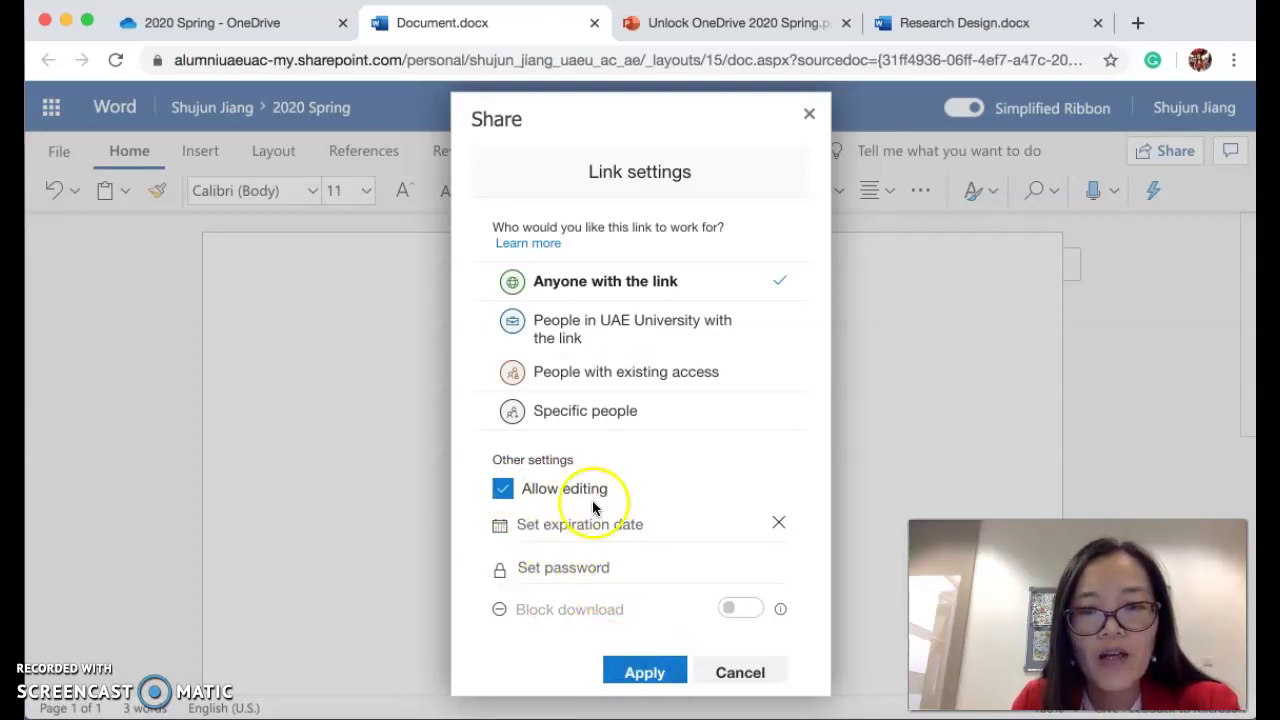
{"action": "left_click", "coordinate": [640, 672]}
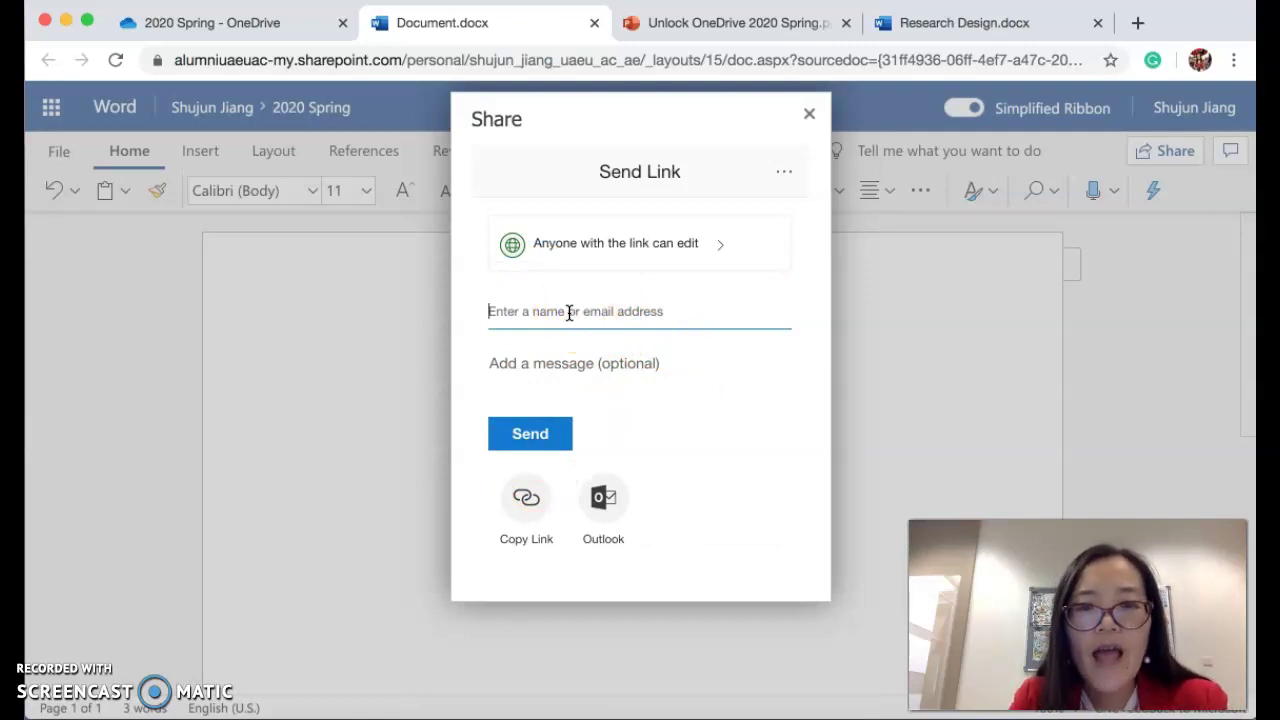
Step: Add a recipient by name in the sharing form and copy the document's shareable link, closing the sharing dialog
{"action": "type", "text": "shuj"}
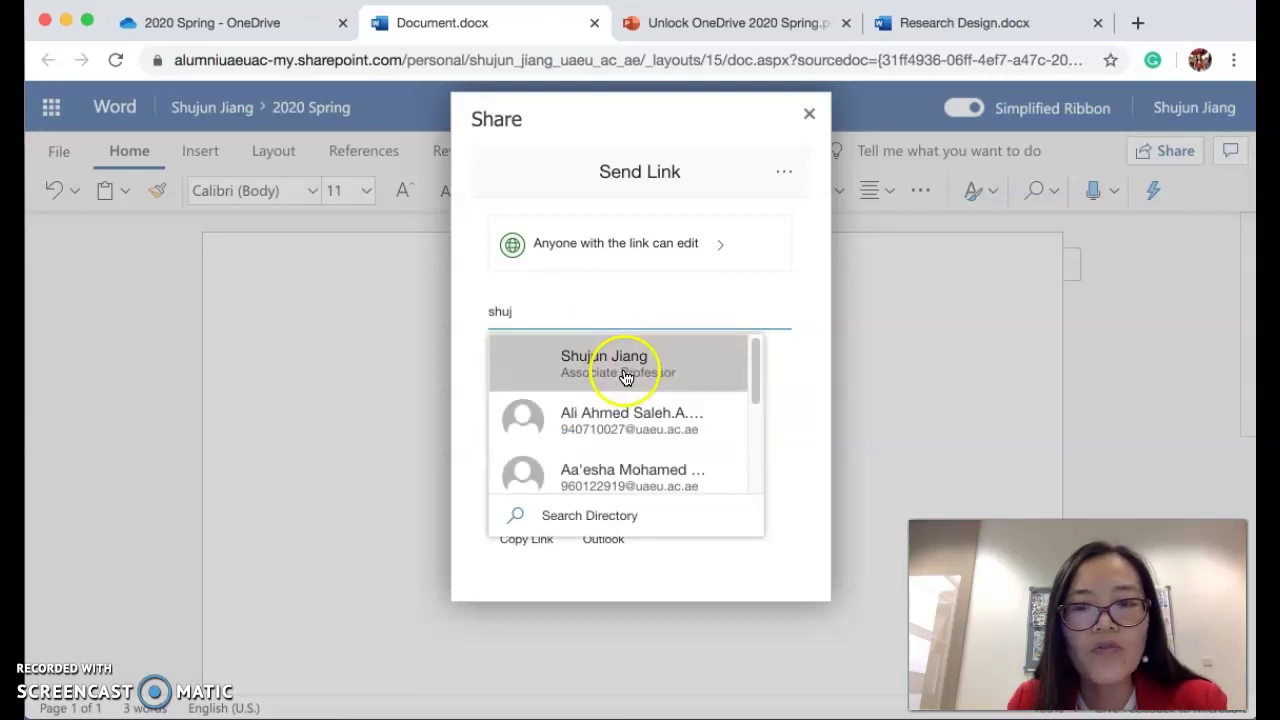
{"action": "left_click", "coordinate": [621, 374]}
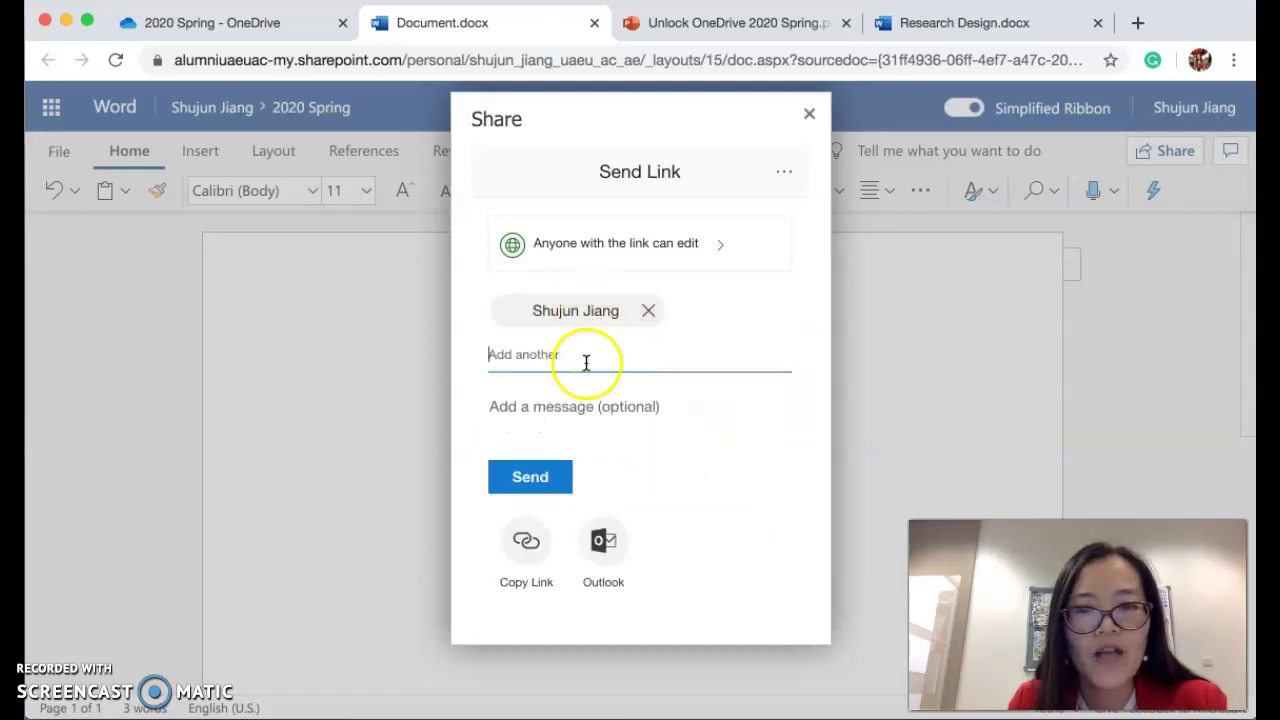
{"action": "left_click", "coordinate": [524, 547]}
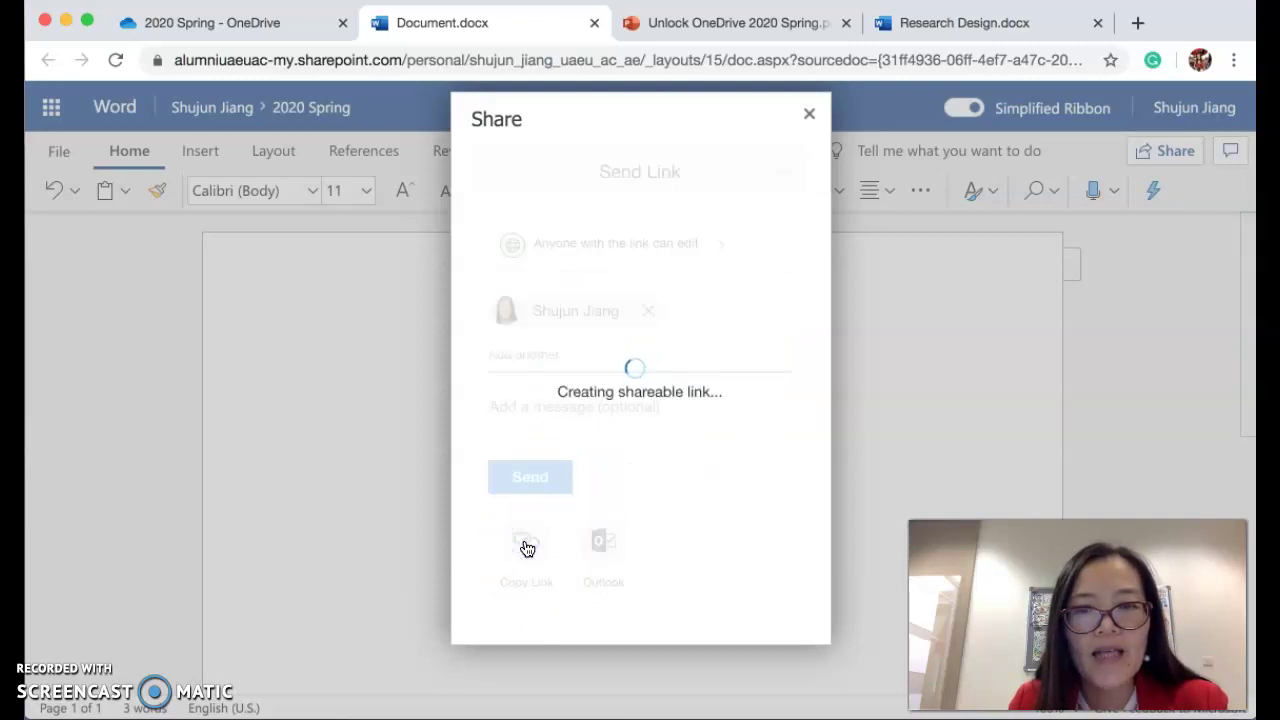
{"action": "left_click", "coordinate": [749, 418]}
{"action": "left_click", "coordinate": [779, 405]}
{"action": "left_click", "coordinate": [809, 248]}
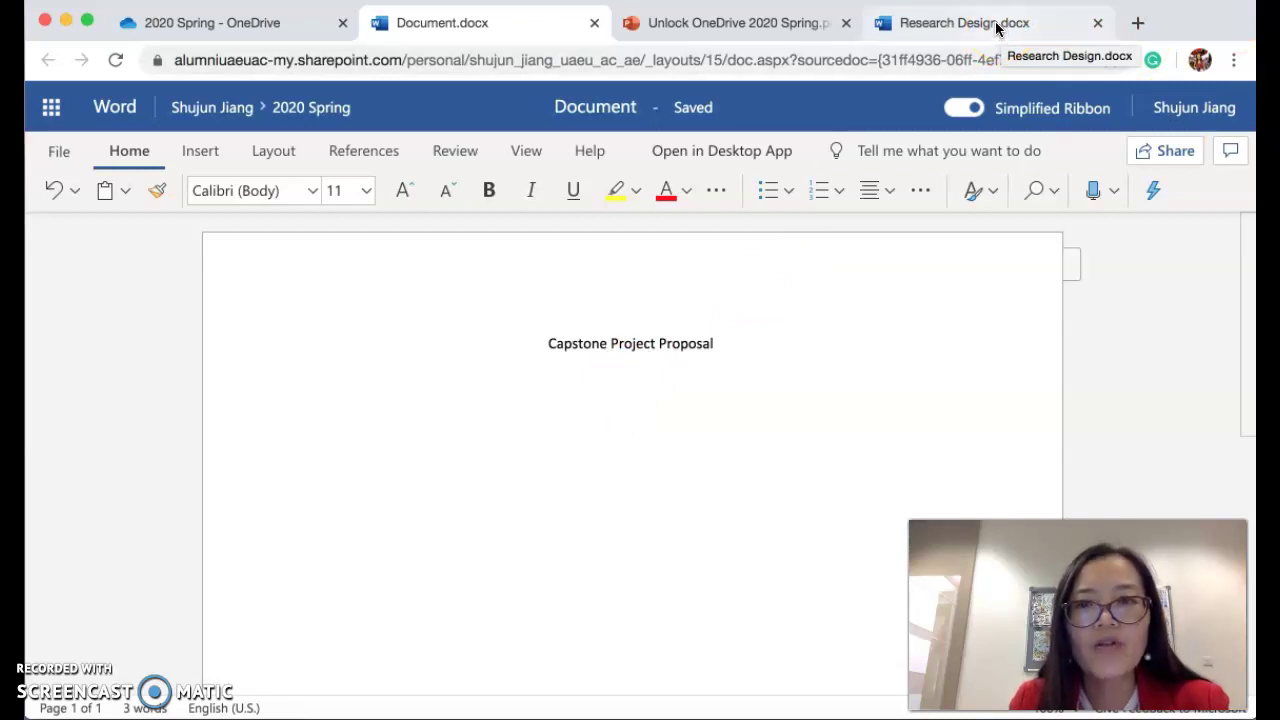
Step: View the Research Design document and the 2020 Spring folder's file list, returning to the proposal document
{"action": "left_click", "coordinate": [668, 392]}
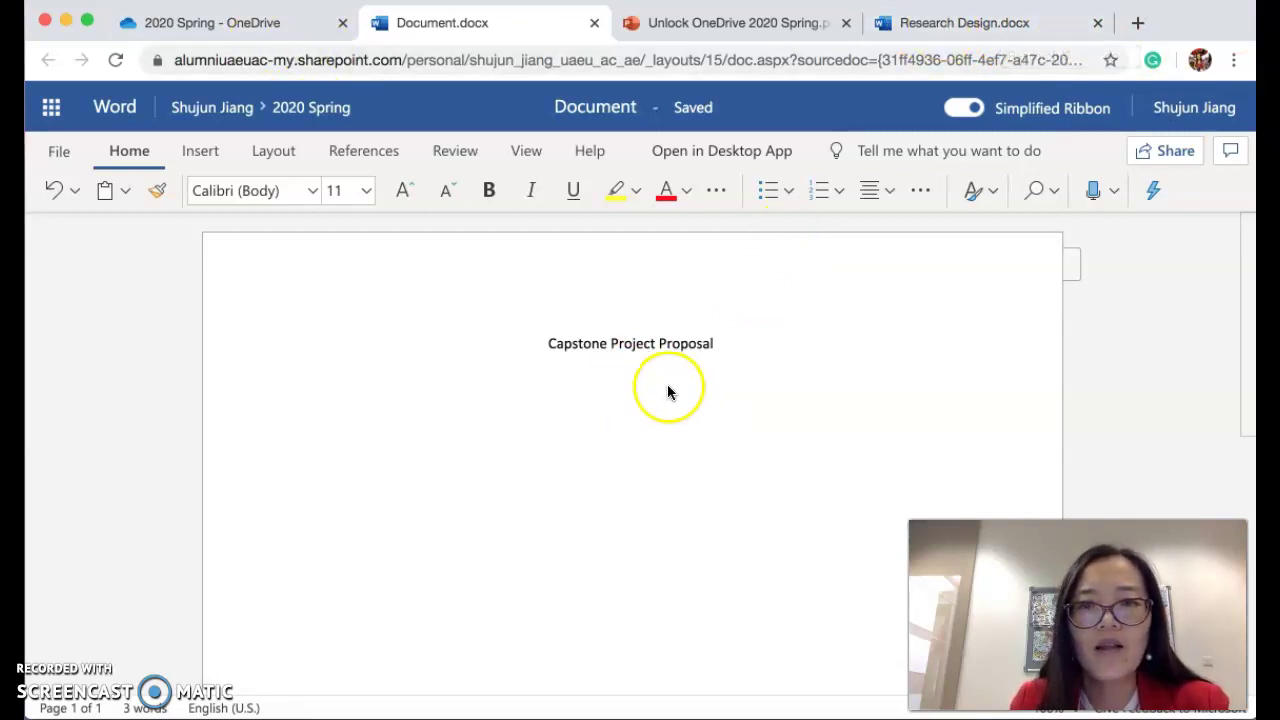
{"action": "left_click", "coordinate": [990, 22]}
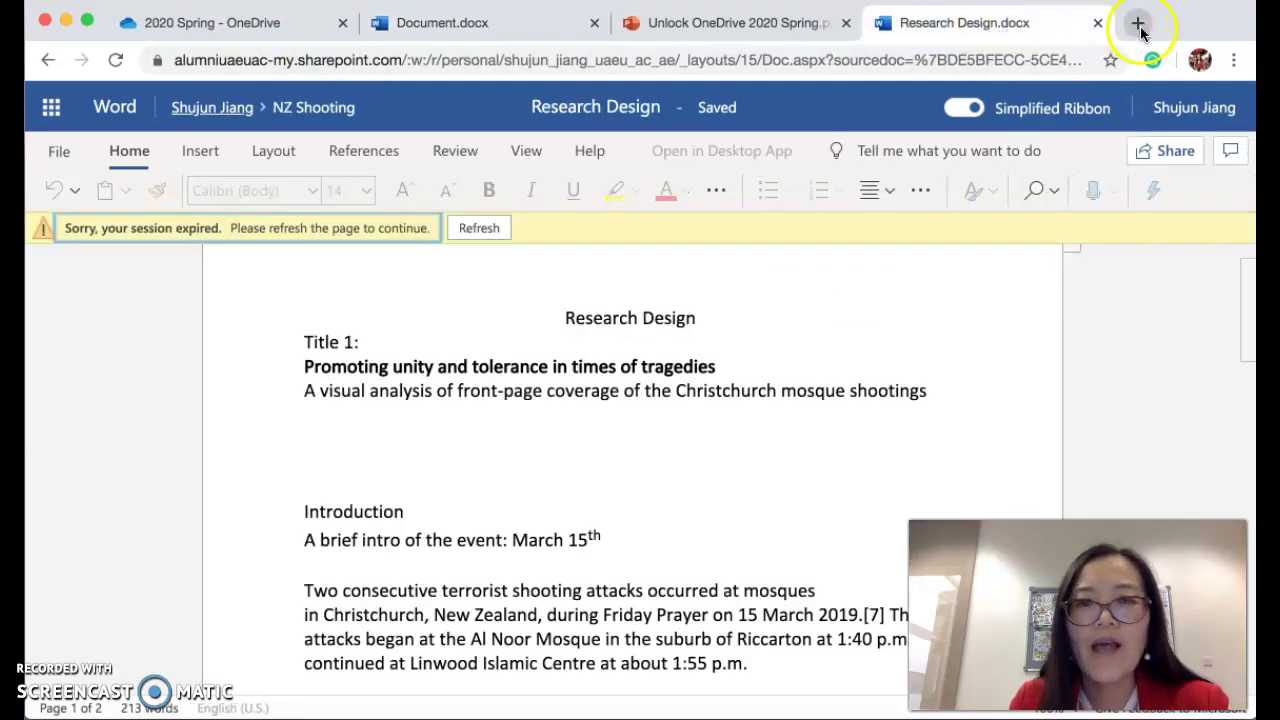
{"action": "left_click", "coordinate": [158, 23]}
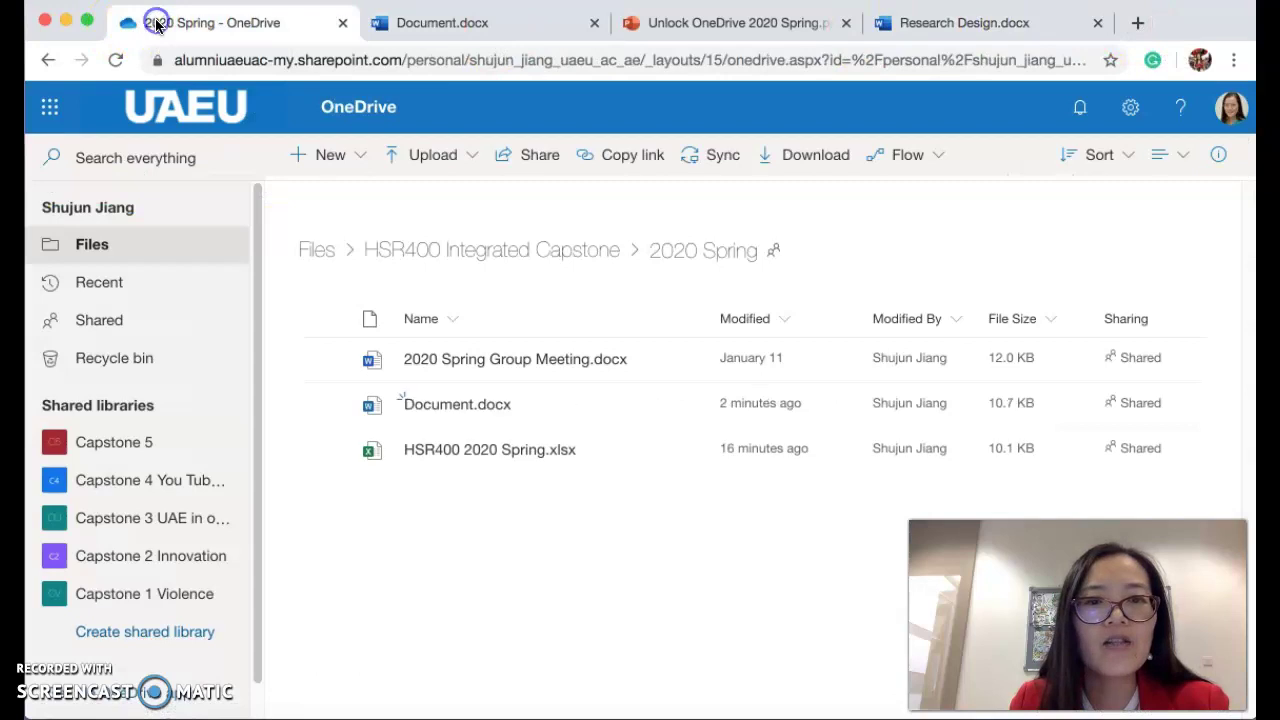
{"action": "left_click", "coordinate": [1012, 18]}
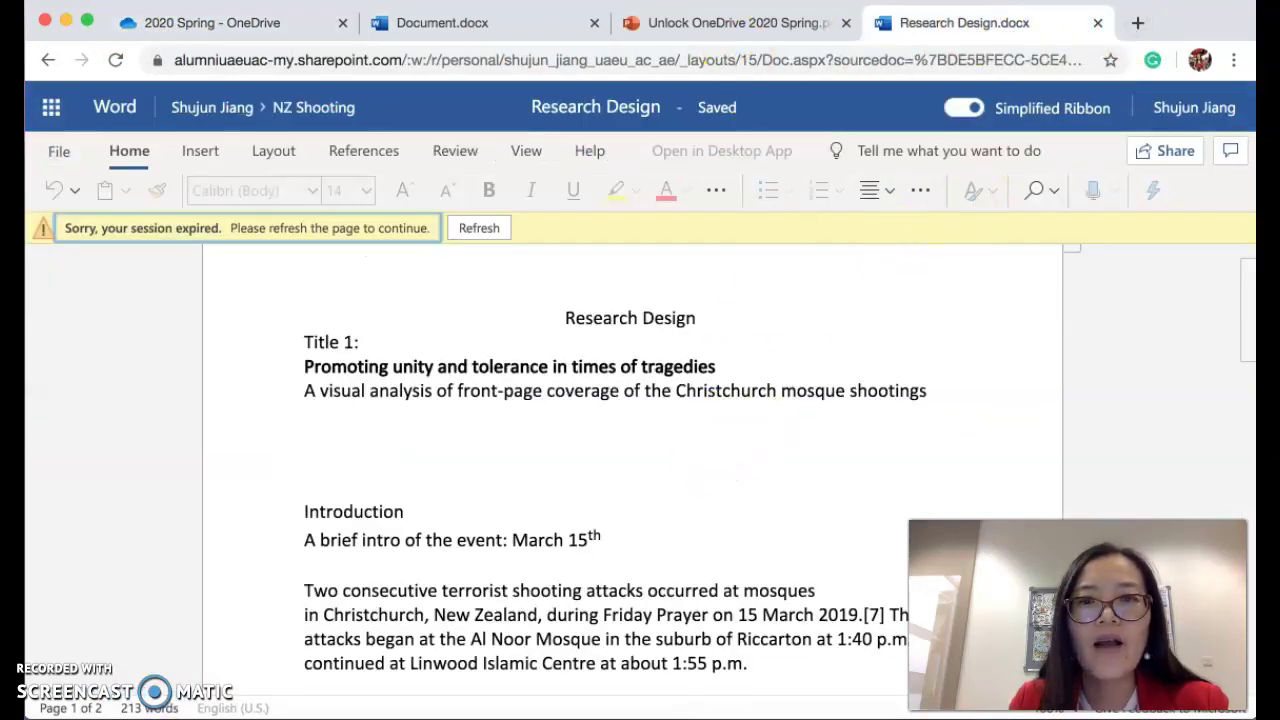
{"action": "left_click", "coordinate": [497, 22]}
Step: Place the cursor on an empty line below the centred title "Capstone Project Proposal"
{"action": "left_click", "coordinate": [614, 466]}
{"action": "left_click", "coordinate": [736, 338]}
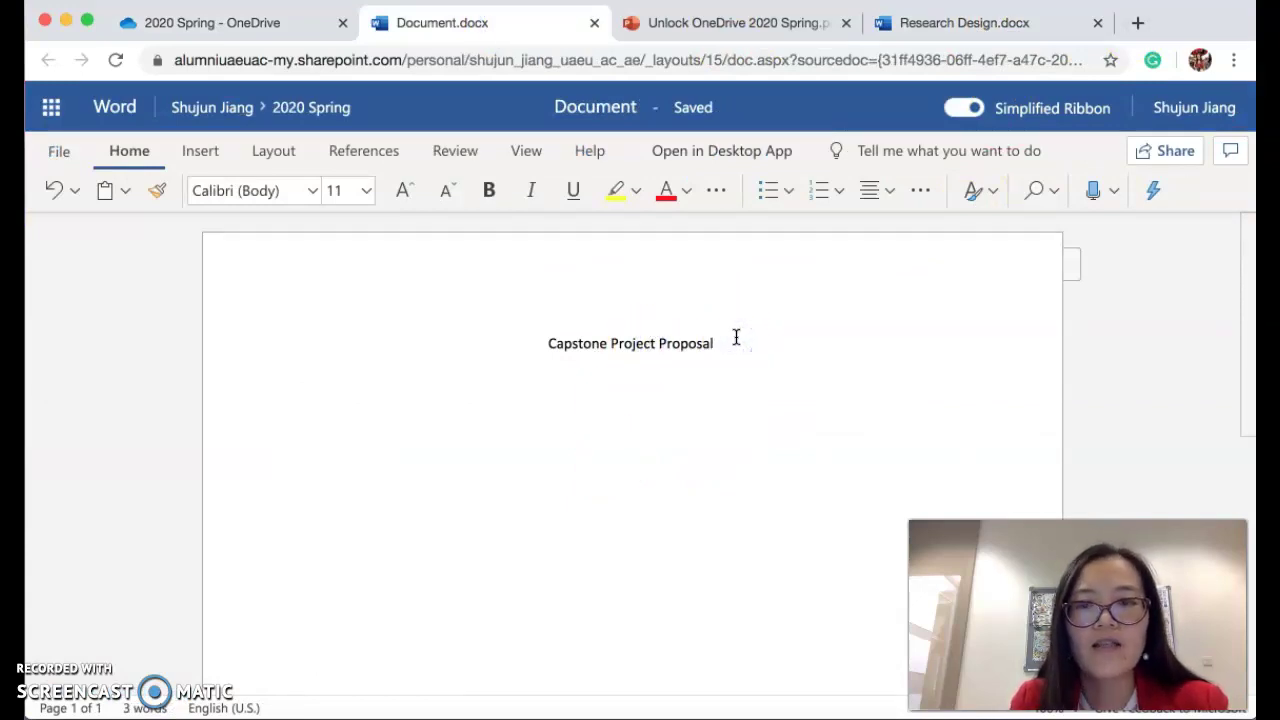
{"action": "left_click", "coordinate": [774, 338]}
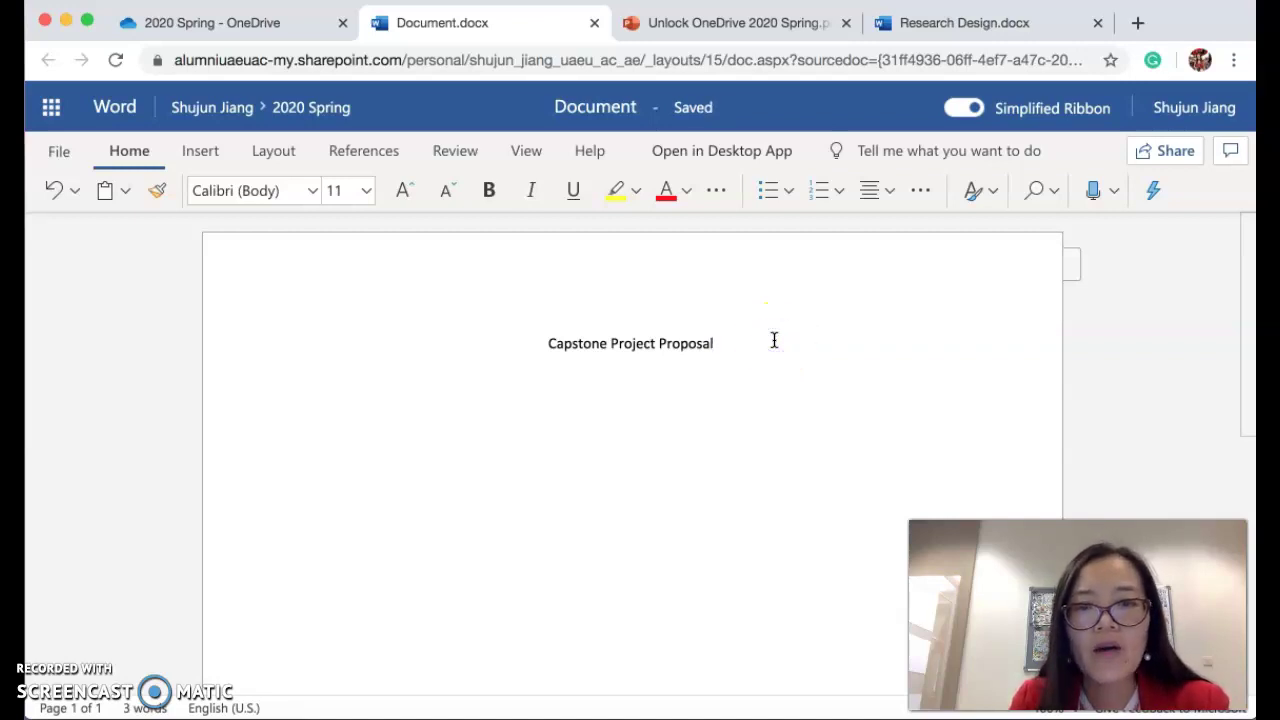
{"action": "left_click", "coordinate": [726, 406]}
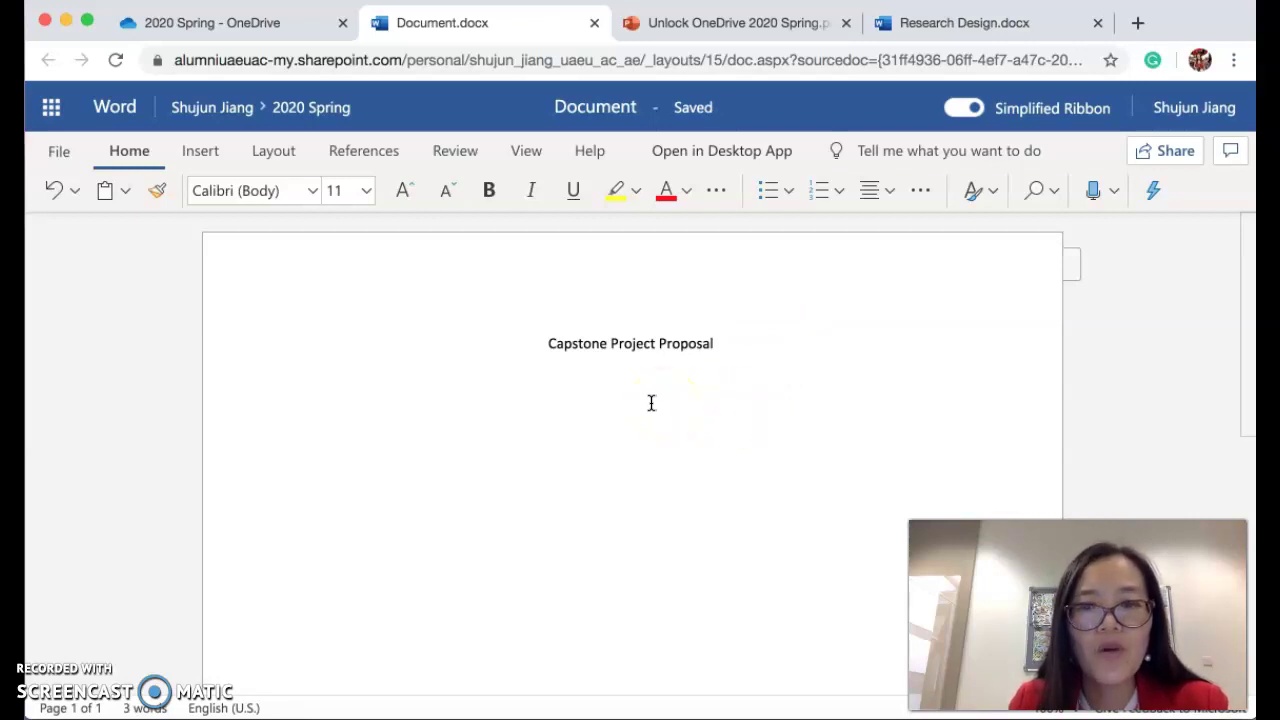
{"action": "scroll", "coordinate": [654, 403], "scroll_direction": "down", "scroll_amount": 2}
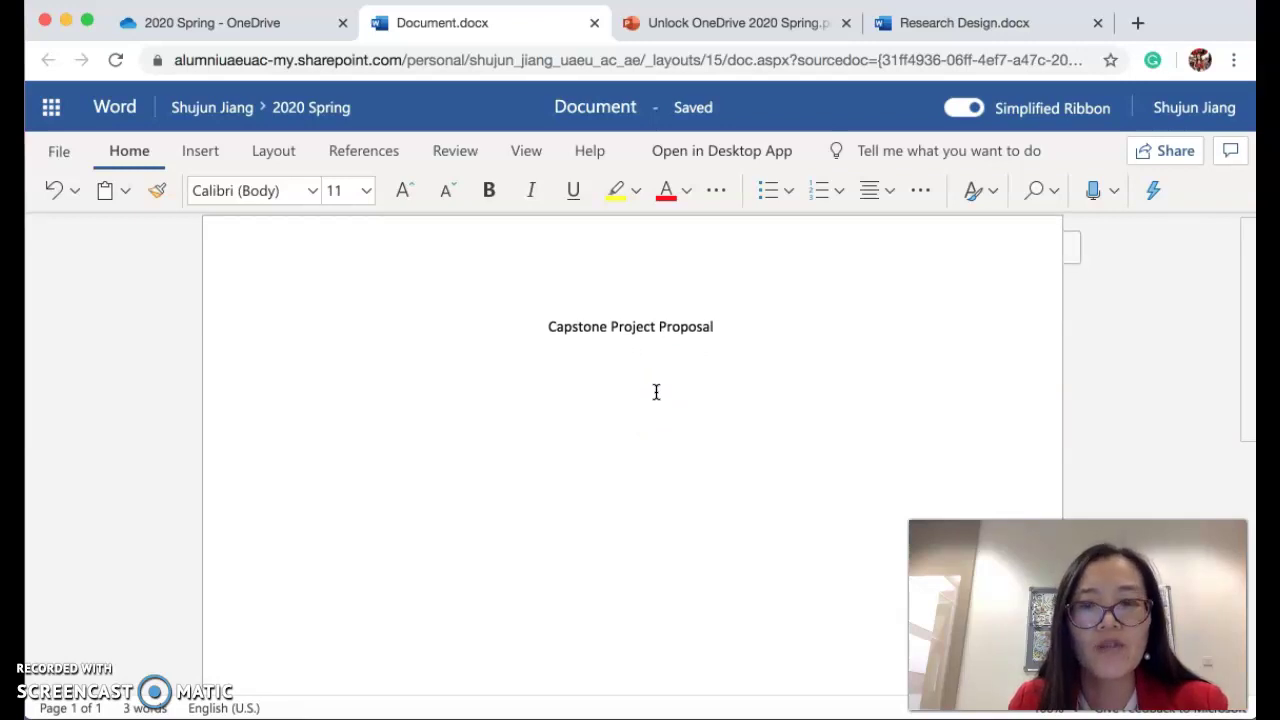
{"action": "left_click", "coordinate": [546, 379]}
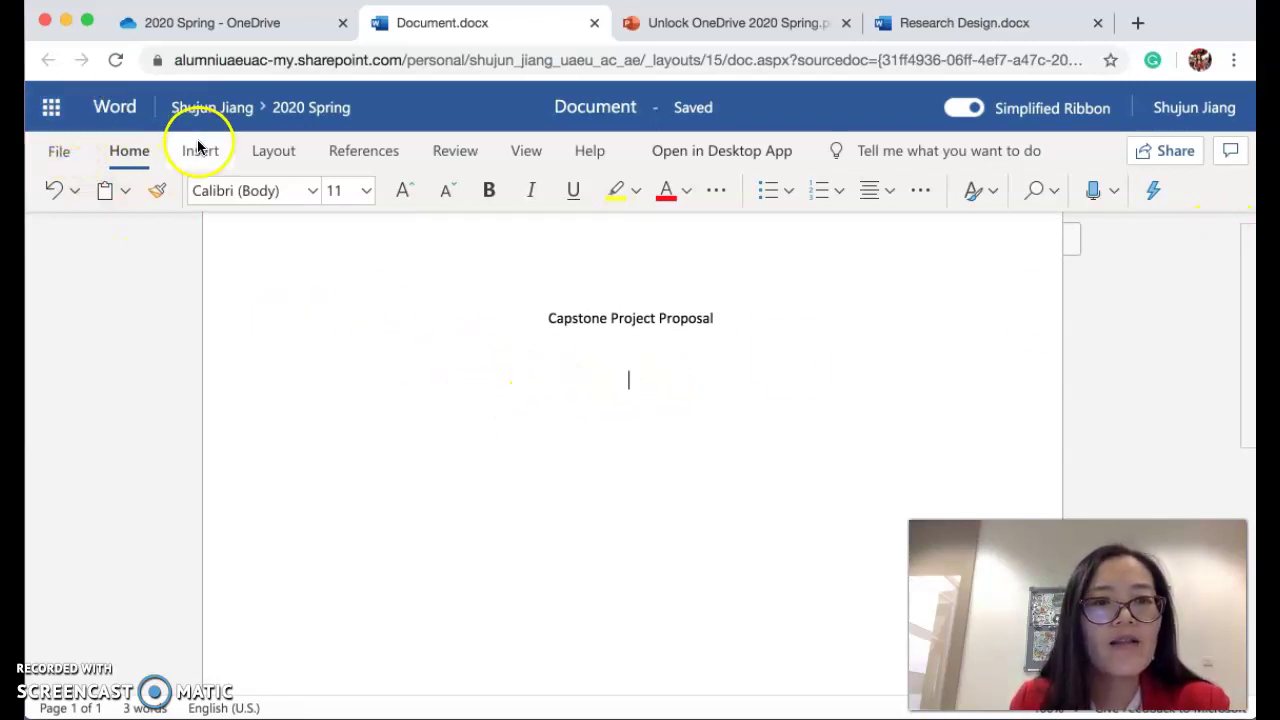
Step: Create a new Excel workbook in the 2020 Spring folder on OneDrive
{"action": "left_click", "coordinate": [226, 26]}
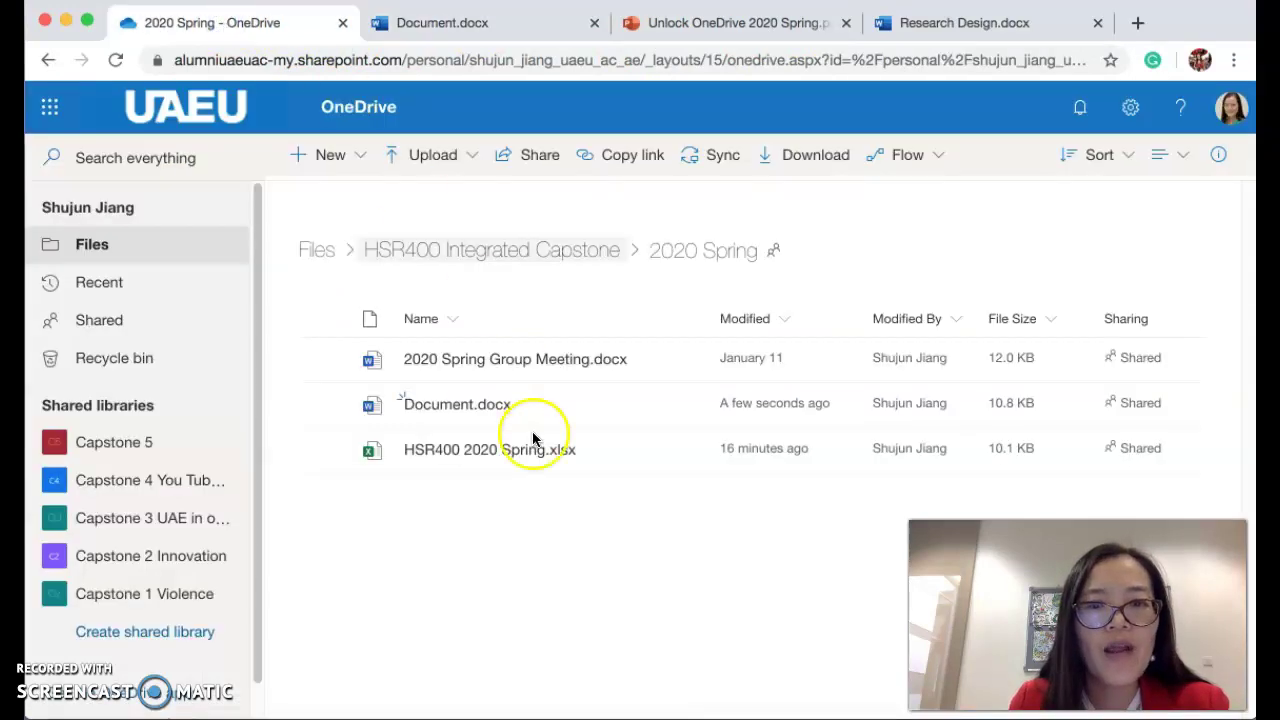
{"action": "left_click", "coordinate": [306, 157]}
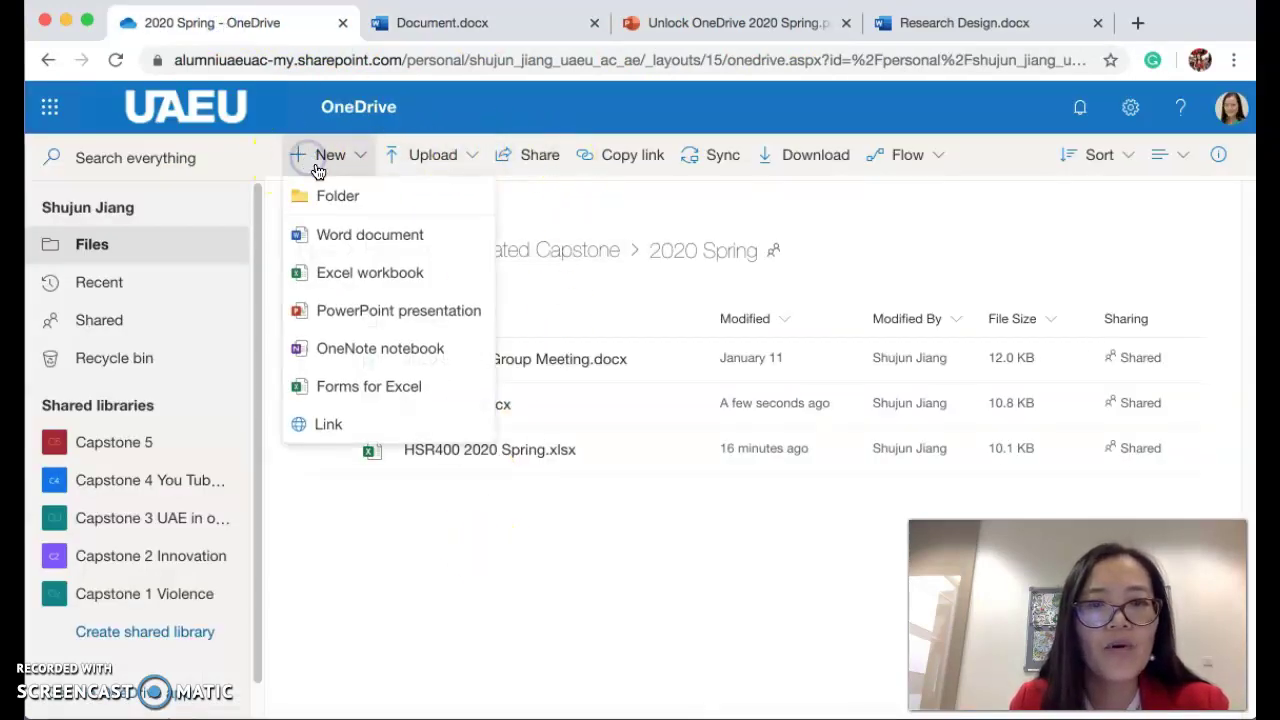
{"action": "left_click", "coordinate": [369, 276]}
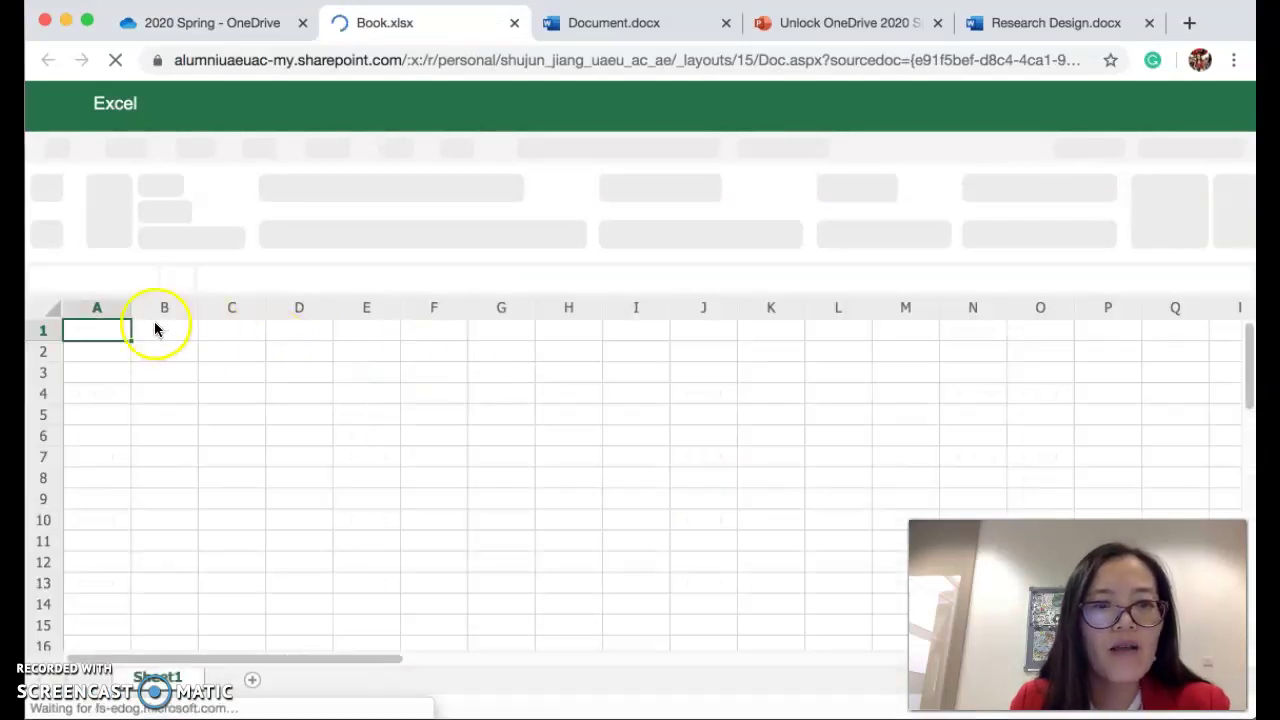
{"action": "left_click", "coordinate": [95, 331]}
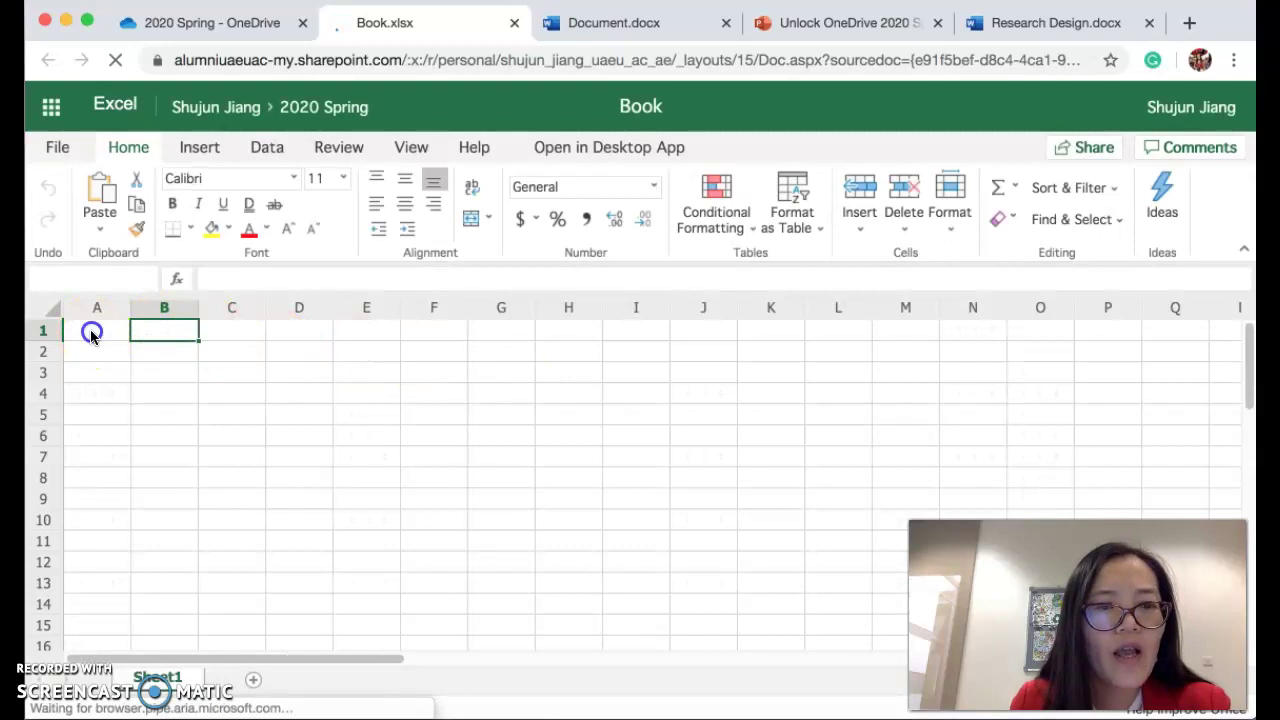
{"action": "left_click", "coordinate": [162, 334]}
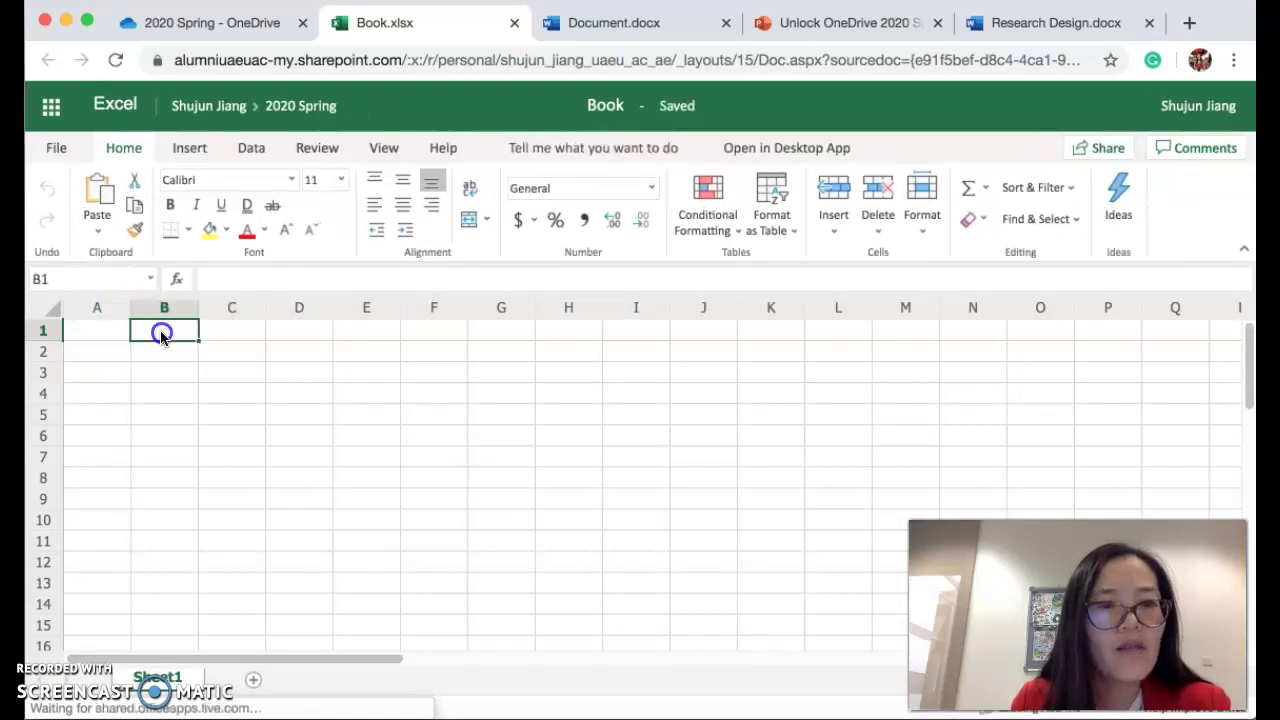
{"action": "left_click", "coordinate": [107, 349]}
{"action": "left_click", "coordinate": [103, 331]}
{"action": "left_click", "coordinate": [101, 352]}
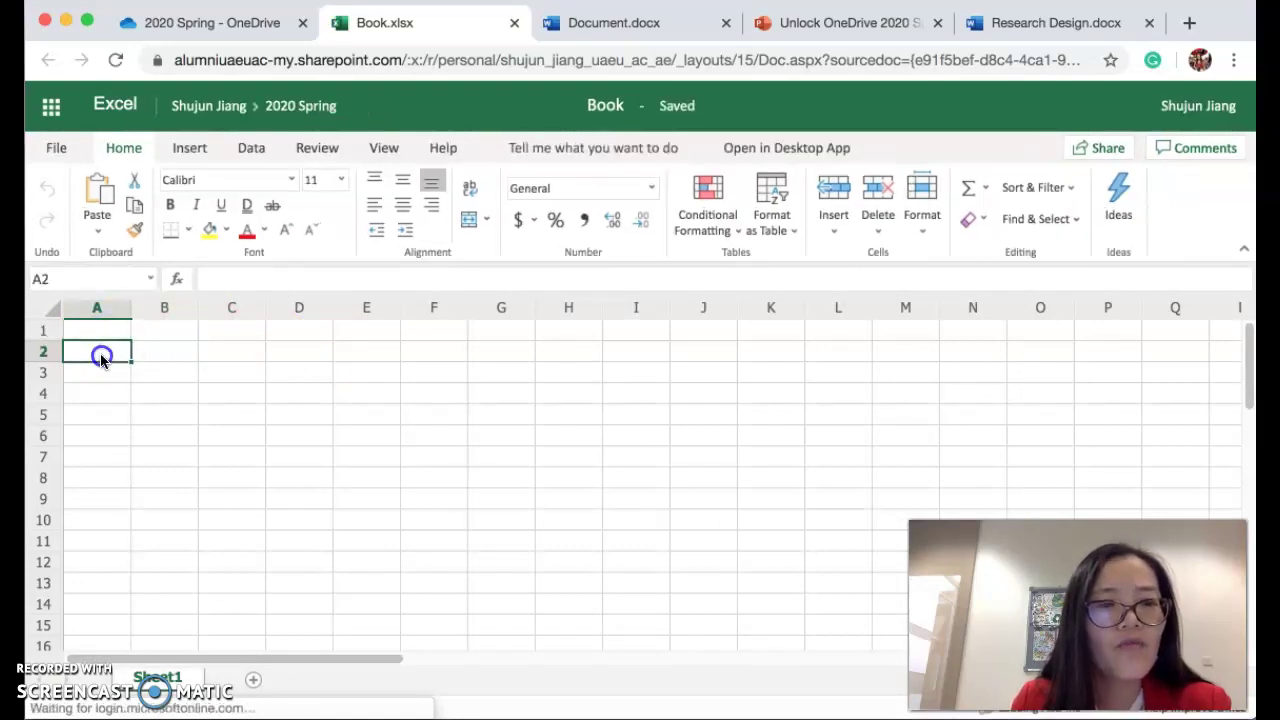
{"action": "left_click", "coordinate": [107, 339]}
{"action": "left_click", "coordinate": [104, 354]}
{"action": "left_click", "coordinate": [103, 337]}
{"action": "left_click", "coordinate": [104, 345]}
{"action": "left_click", "coordinate": [103, 338]}
{"action": "left_click", "coordinate": [159, 336]}
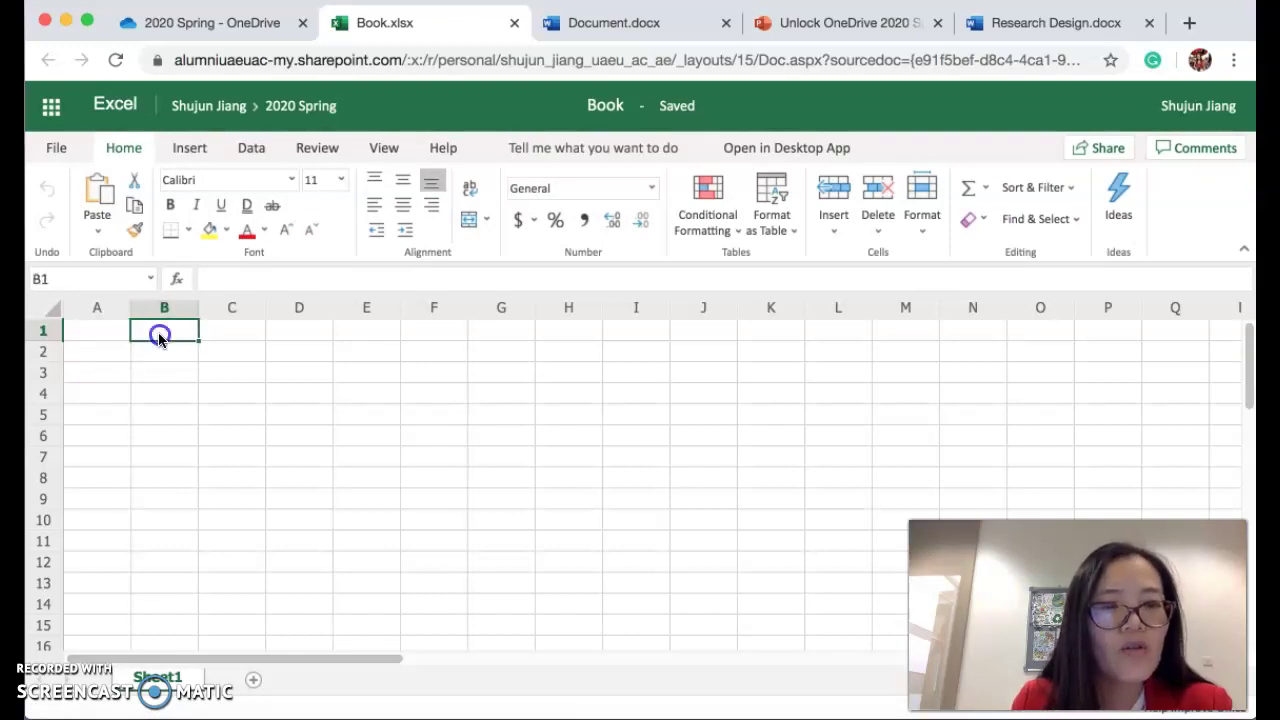
{"action": "left_click", "coordinate": [106, 347]}
{"action": "left_click", "coordinate": [100, 334]}
{"action": "left_click", "coordinate": [180, 330]}
{"action": "left_click", "coordinate": [106, 354]}
{"action": "left_click", "coordinate": [110, 338]}
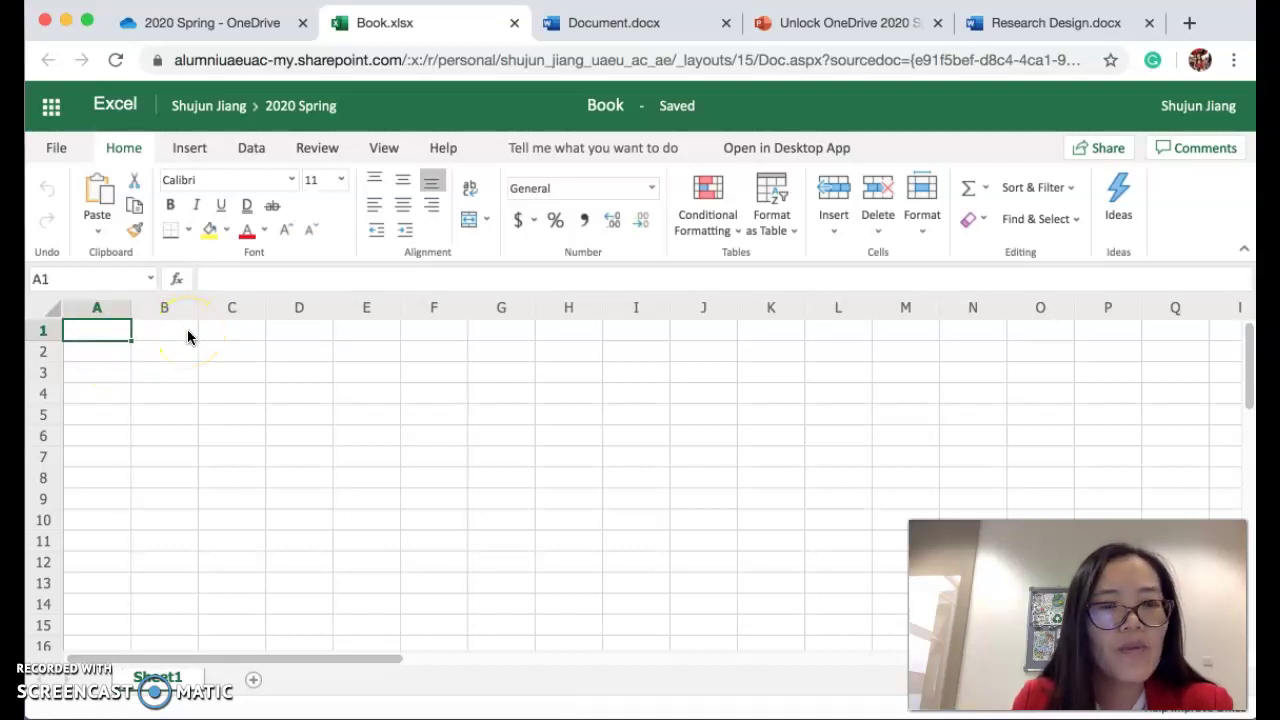
{"action": "left_click", "coordinate": [106, 350]}
{"action": "left_click", "coordinate": [105, 338]}
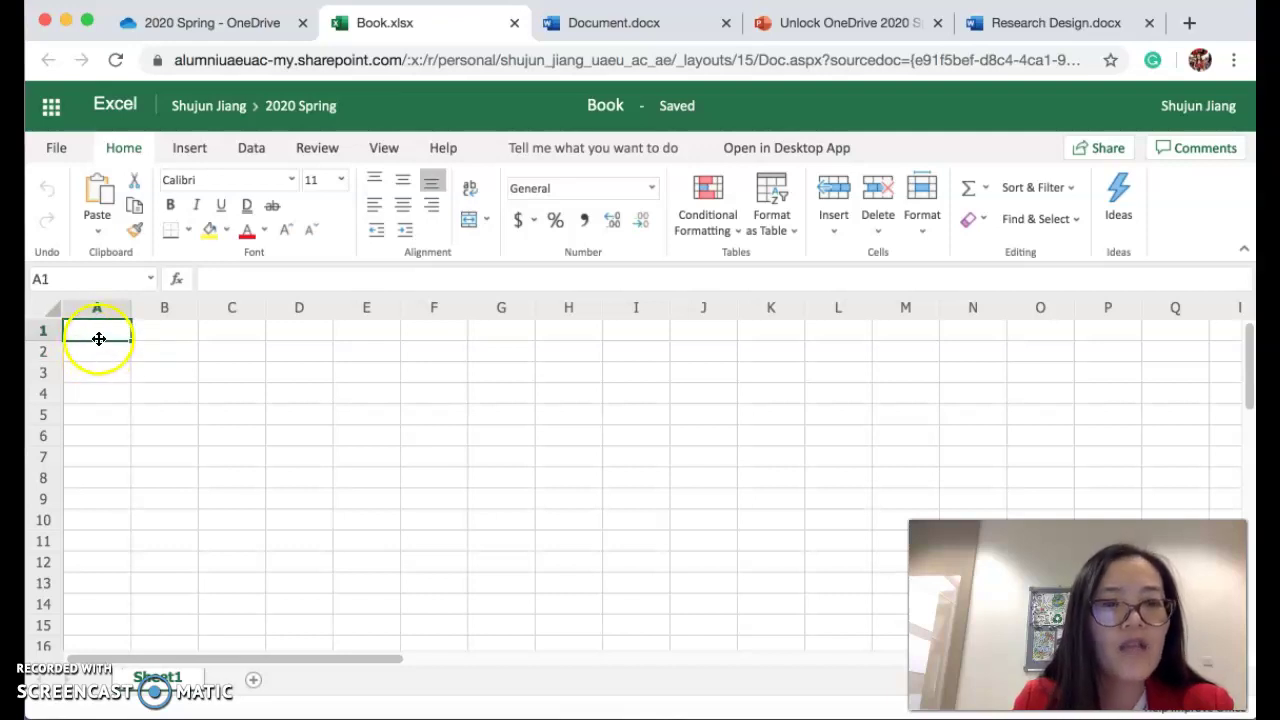
Step: Select cell B1 and view the workbook's link-sharing options, closing the sharing dialog without sending anything
{"action": "left_click", "coordinate": [166, 335]}
{"action": "left_click", "coordinate": [106, 349]}
{"action": "left_click", "coordinate": [109, 332]}
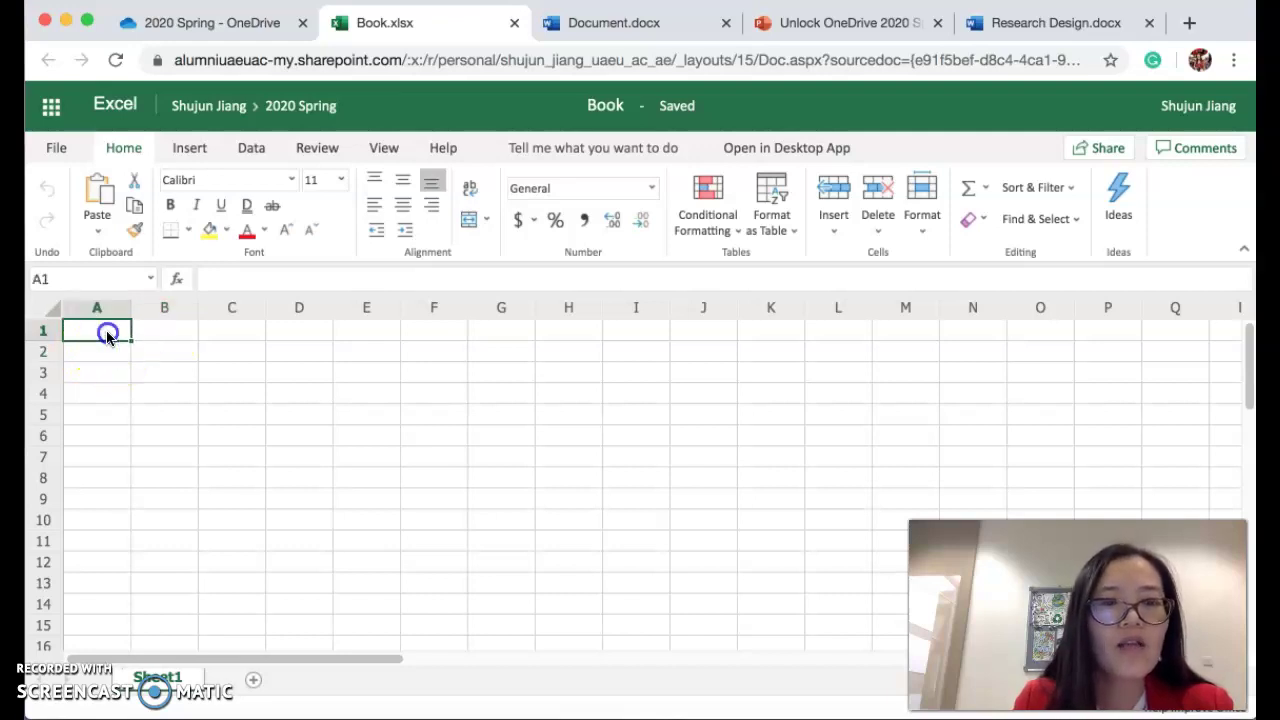
{"action": "left_click", "coordinate": [165, 335]}
{"action": "left_click", "coordinate": [1115, 145]}
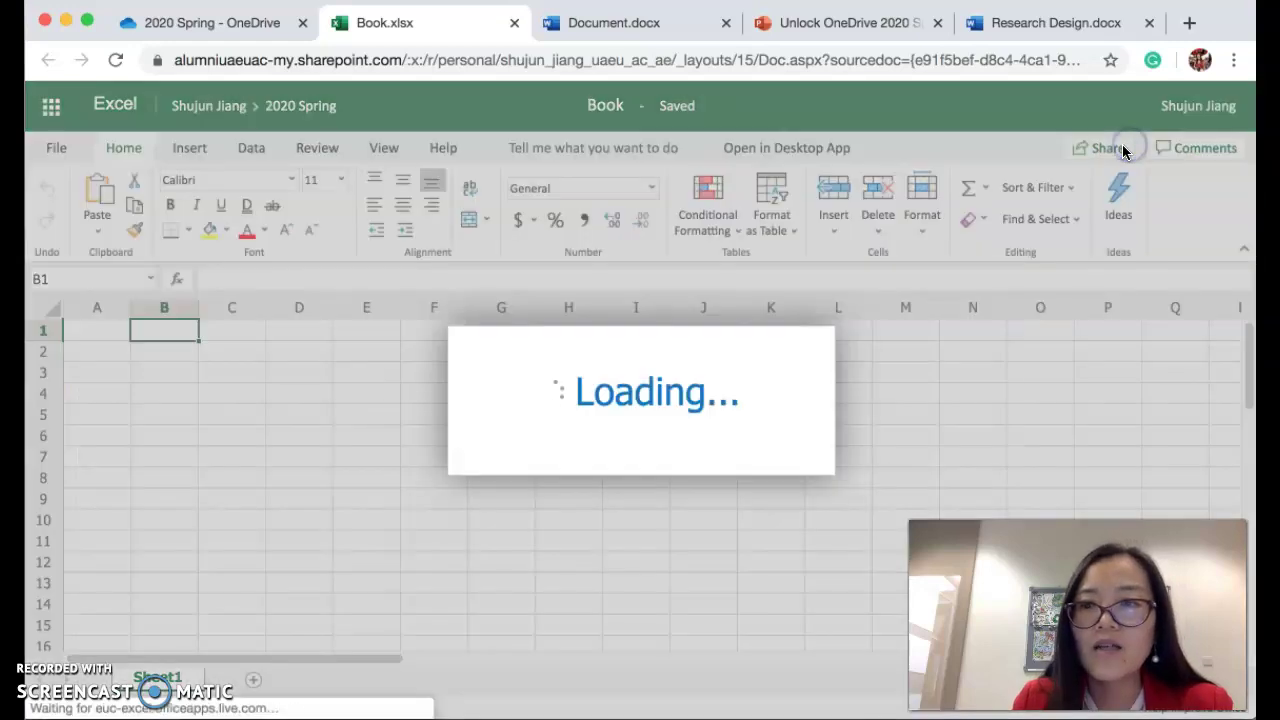
{"action": "left_click", "coordinate": [738, 405]}
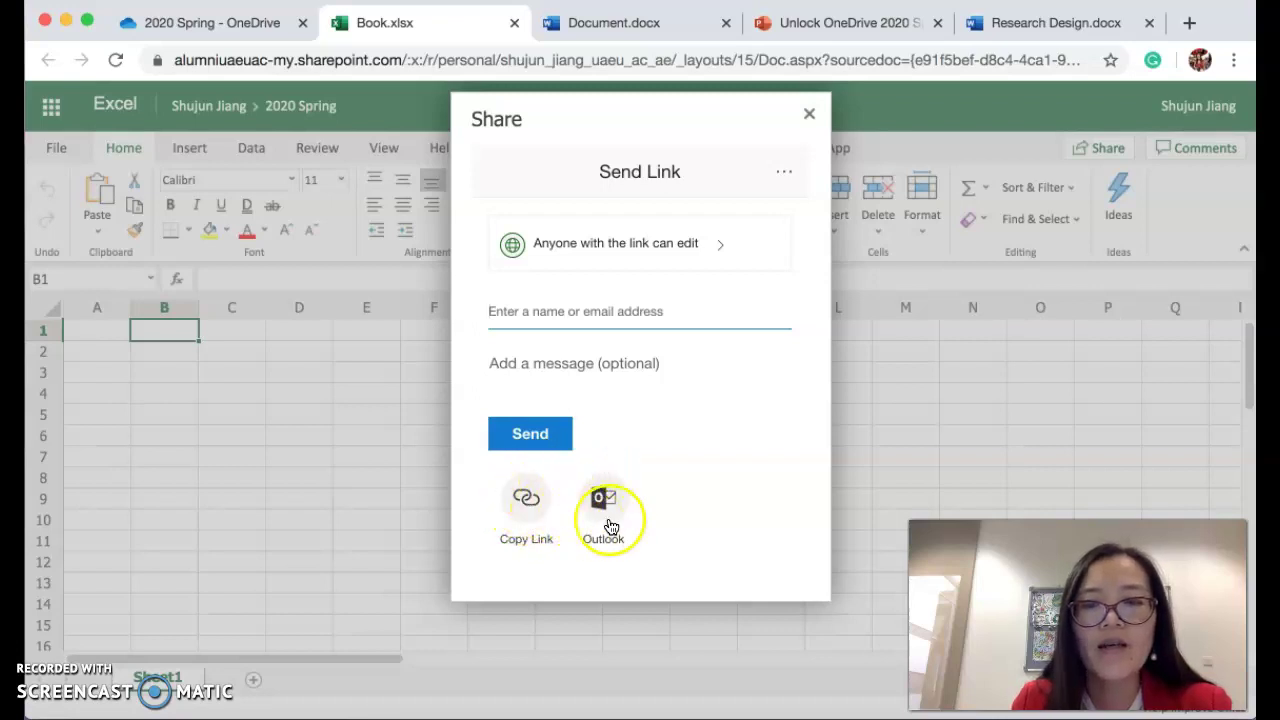
{"action": "left_click", "coordinate": [811, 118]}
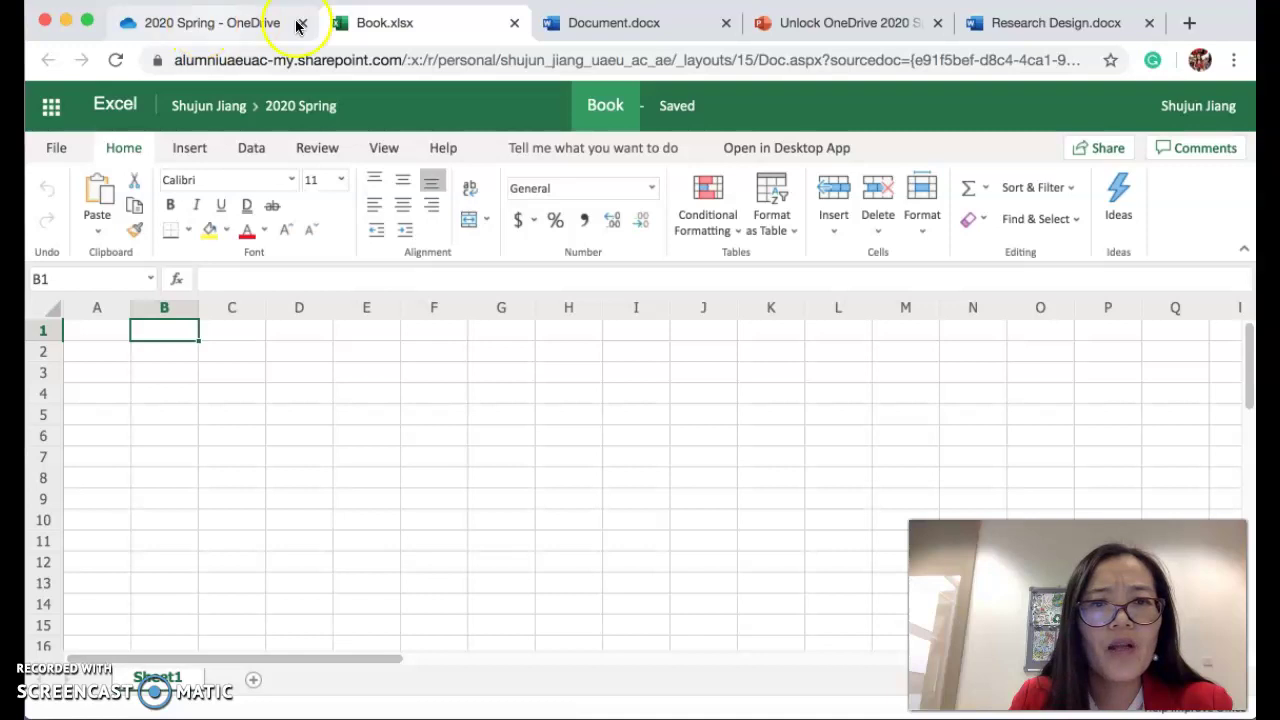
Step: Return to the 2020 Spring folder on OneDrive and create a new PowerPoint presentation there
{"action": "left_click", "coordinate": [613, 27]}
{"action": "left_click", "coordinate": [450, 26]}
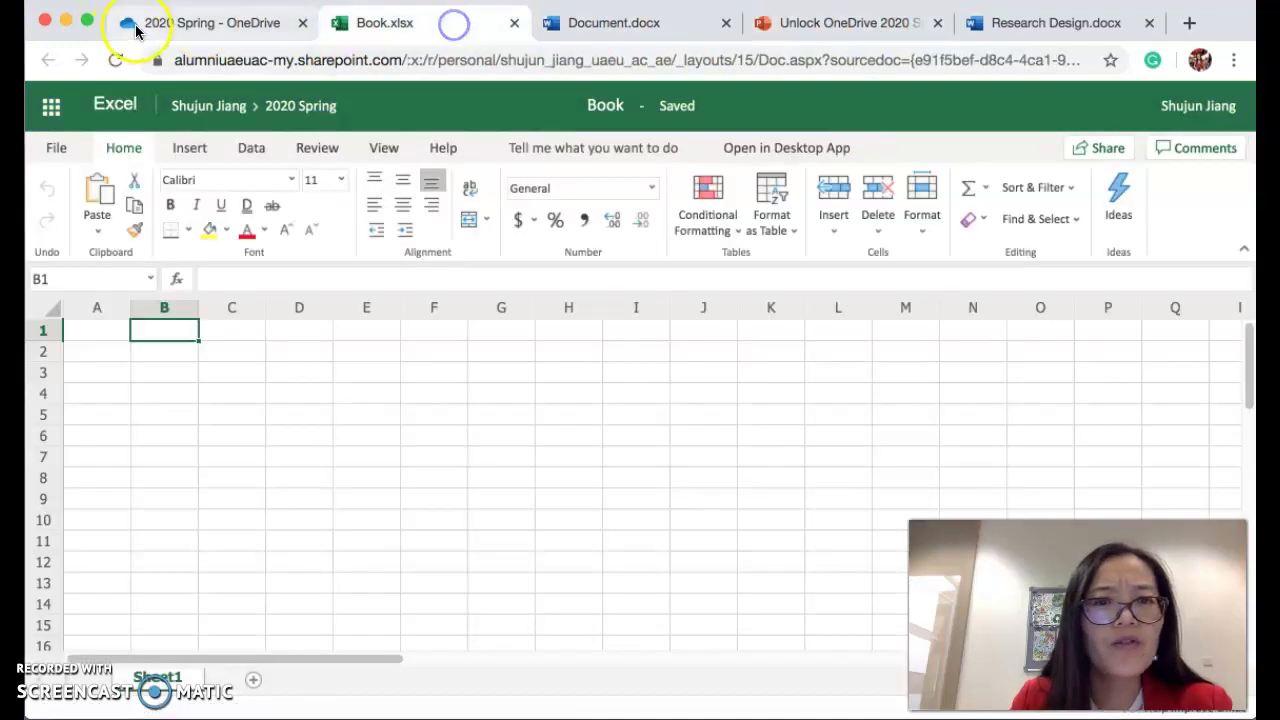
{"action": "left_click", "coordinate": [190, 24]}
{"action": "left_click", "coordinate": [318, 157]}
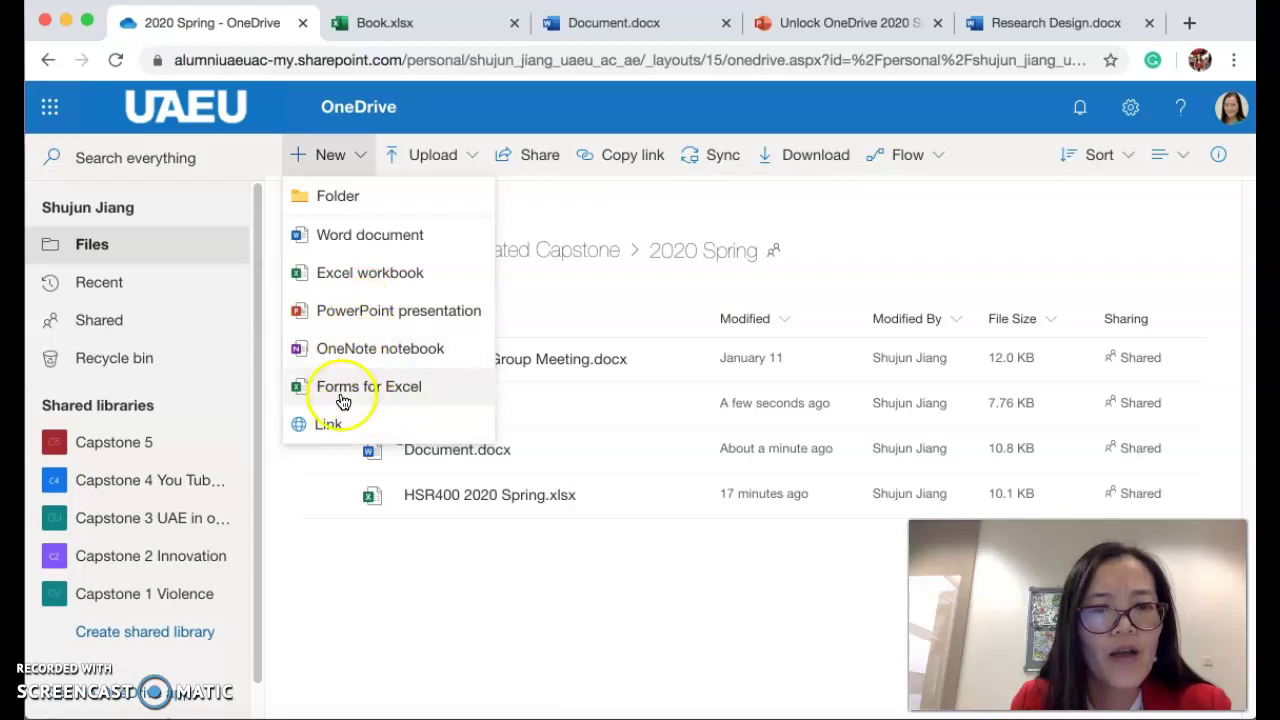
{"action": "left_click", "coordinate": [382, 322]}
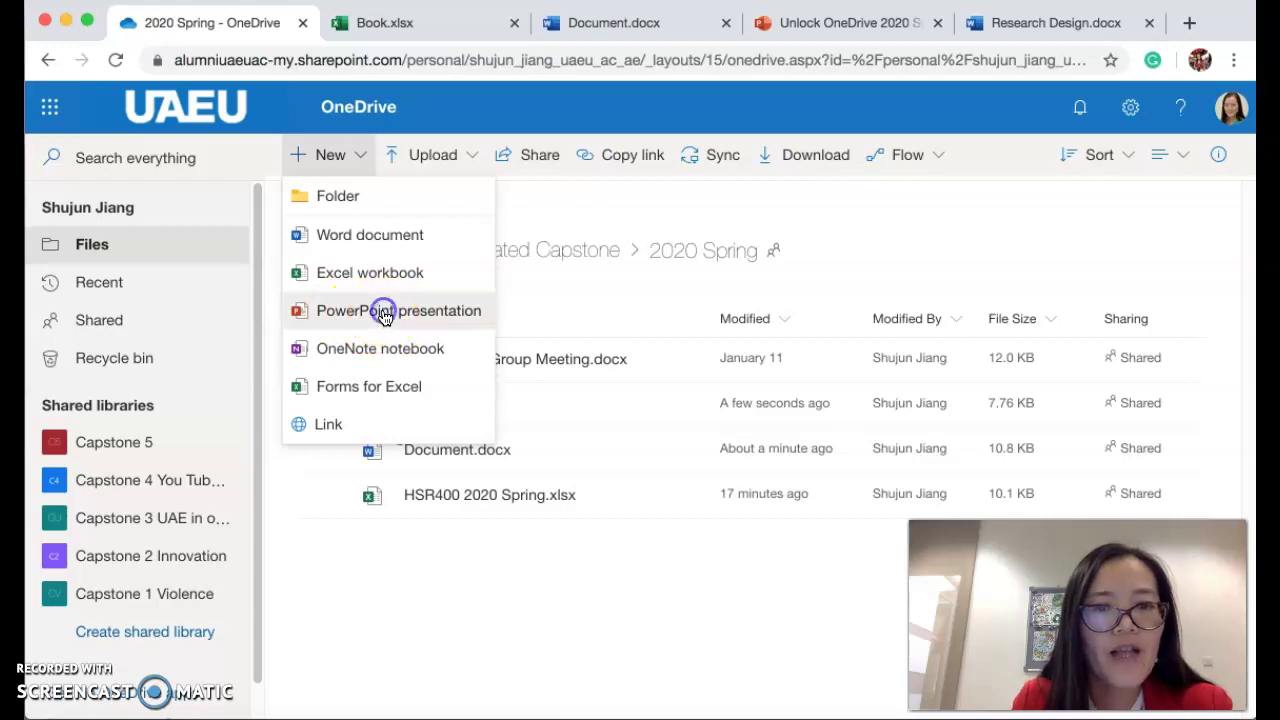
{"action": "left_click", "coordinate": [384, 312]}
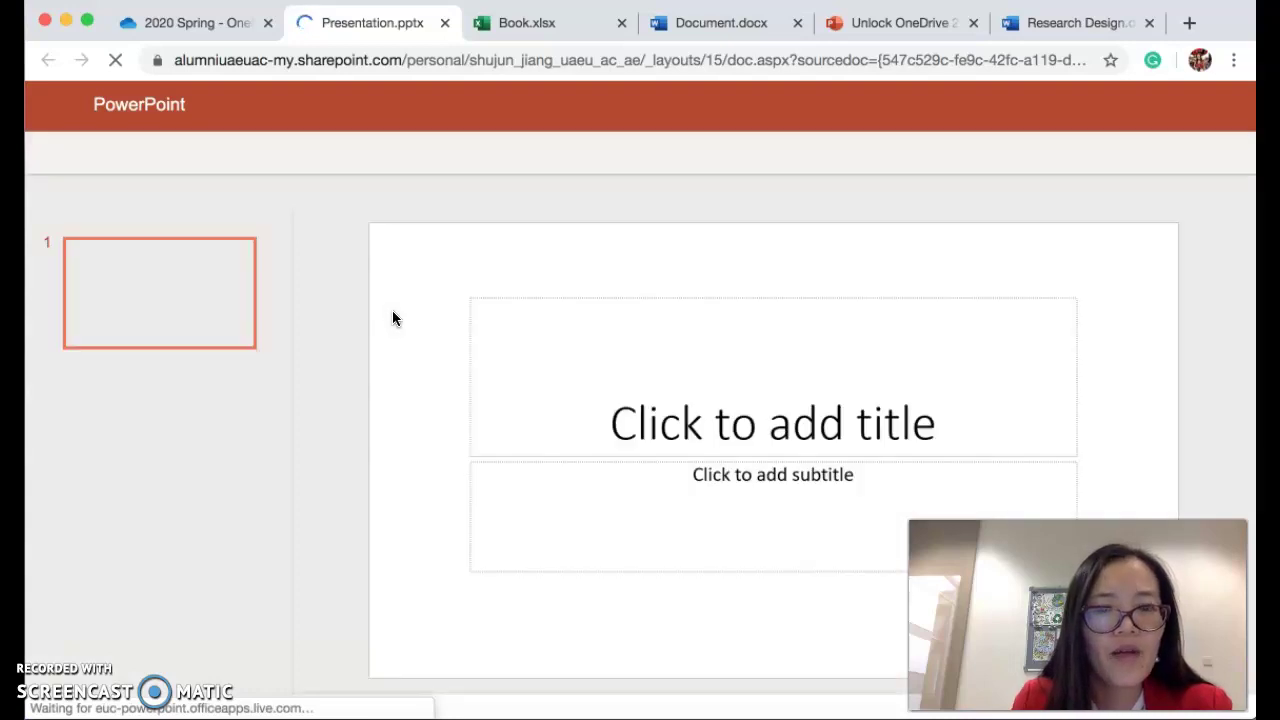
Step: Look over the new presentation's title slide placeholders and its link-sharing options, closing the sharing dialog without sending anything
{"action": "left_click", "coordinate": [234, 294]}
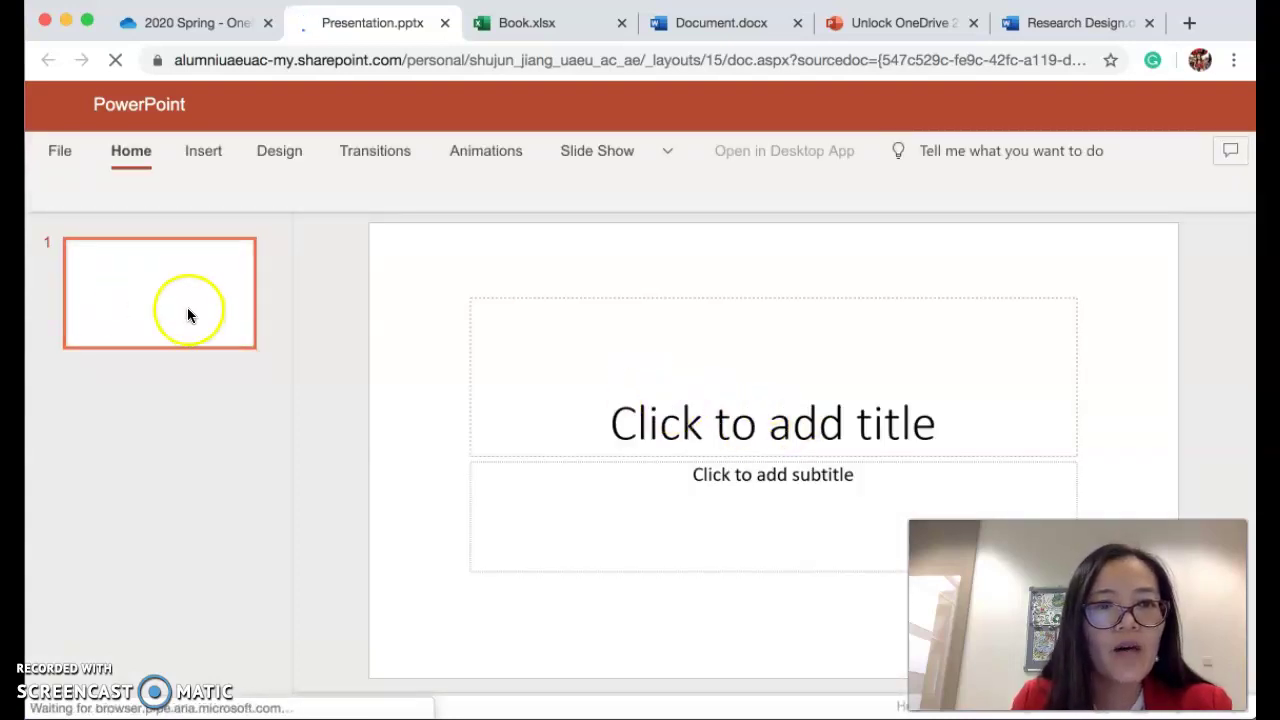
{"action": "left_click", "coordinate": [757, 423]}
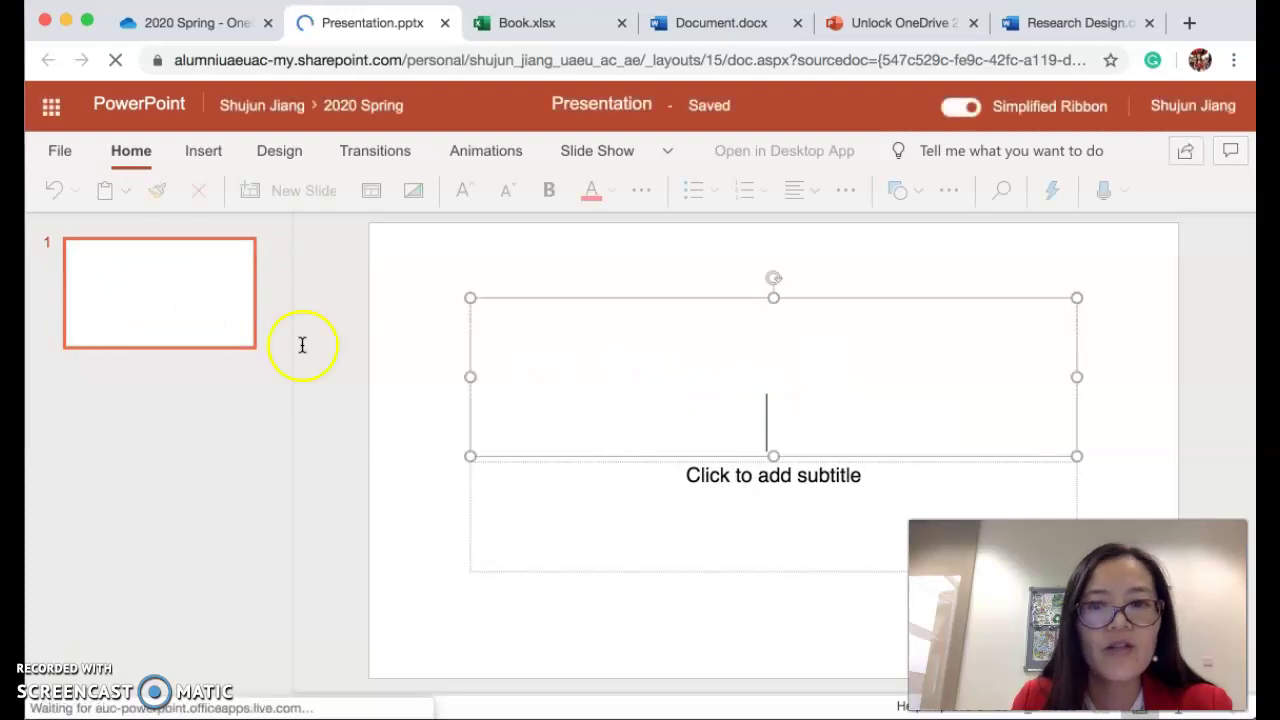
{"action": "left_click", "coordinate": [799, 498]}
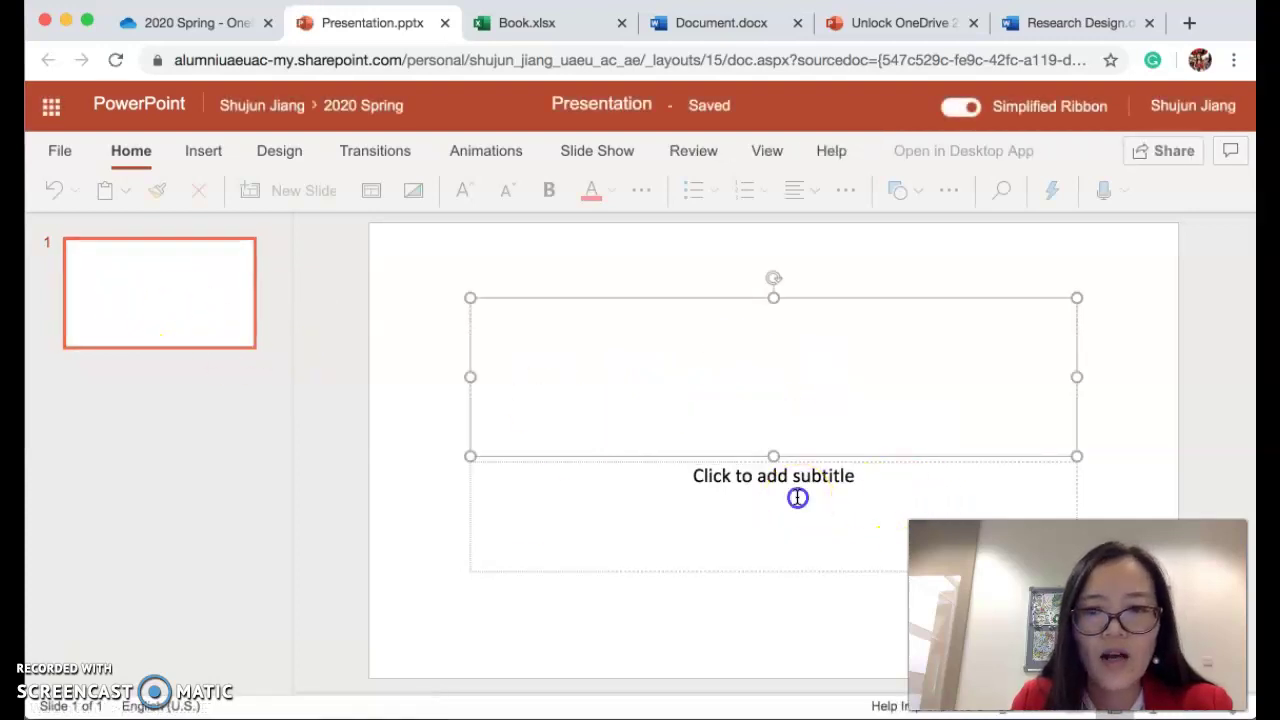
{"action": "left_click", "coordinate": [788, 397]}
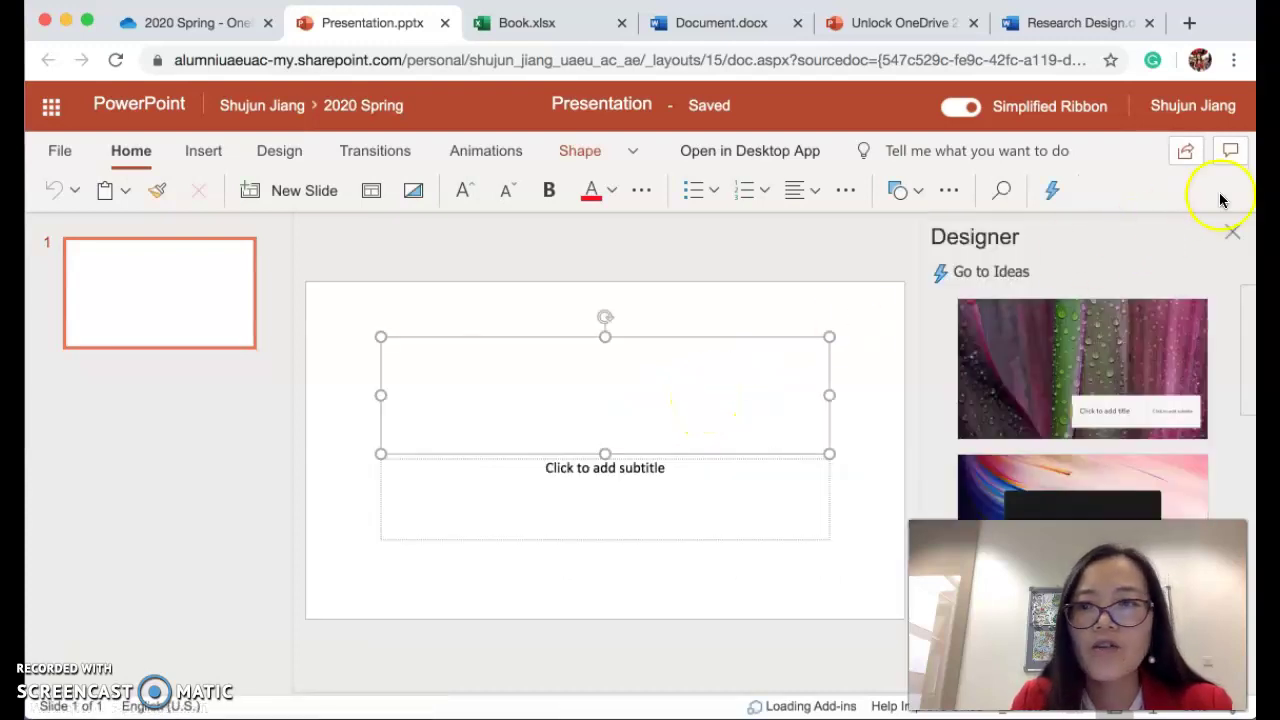
{"action": "left_click", "coordinate": [1185, 152]}
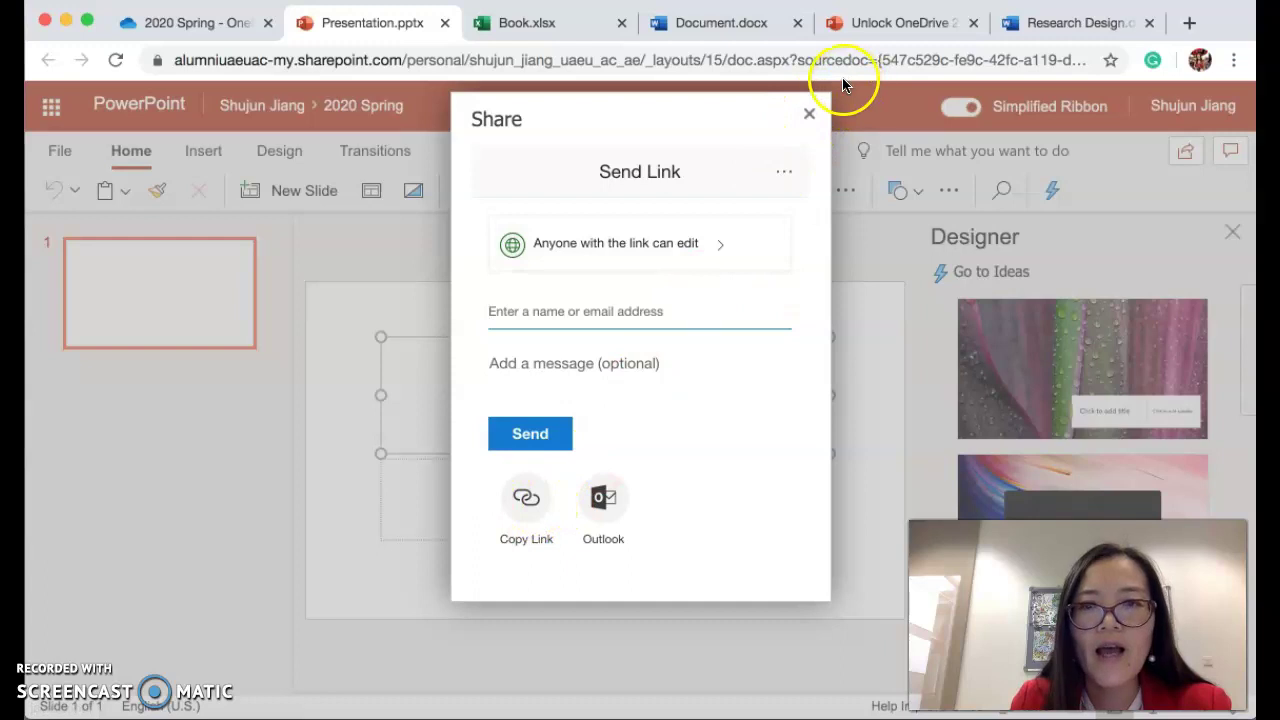
{"action": "left_click", "coordinate": [810, 115]}
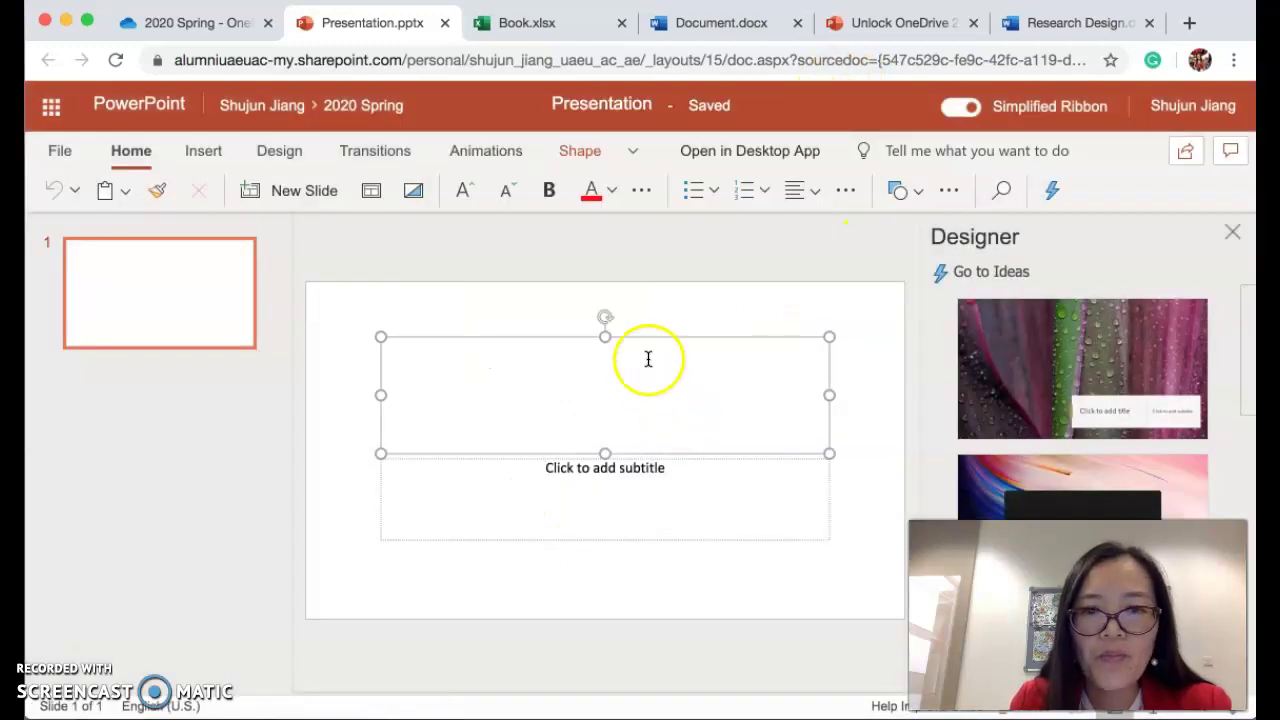
Step: Enter "Presentation" as the title of the first slide and place the cursor in the subtitle placeholder
{"action": "left_click", "coordinate": [632, 417]}
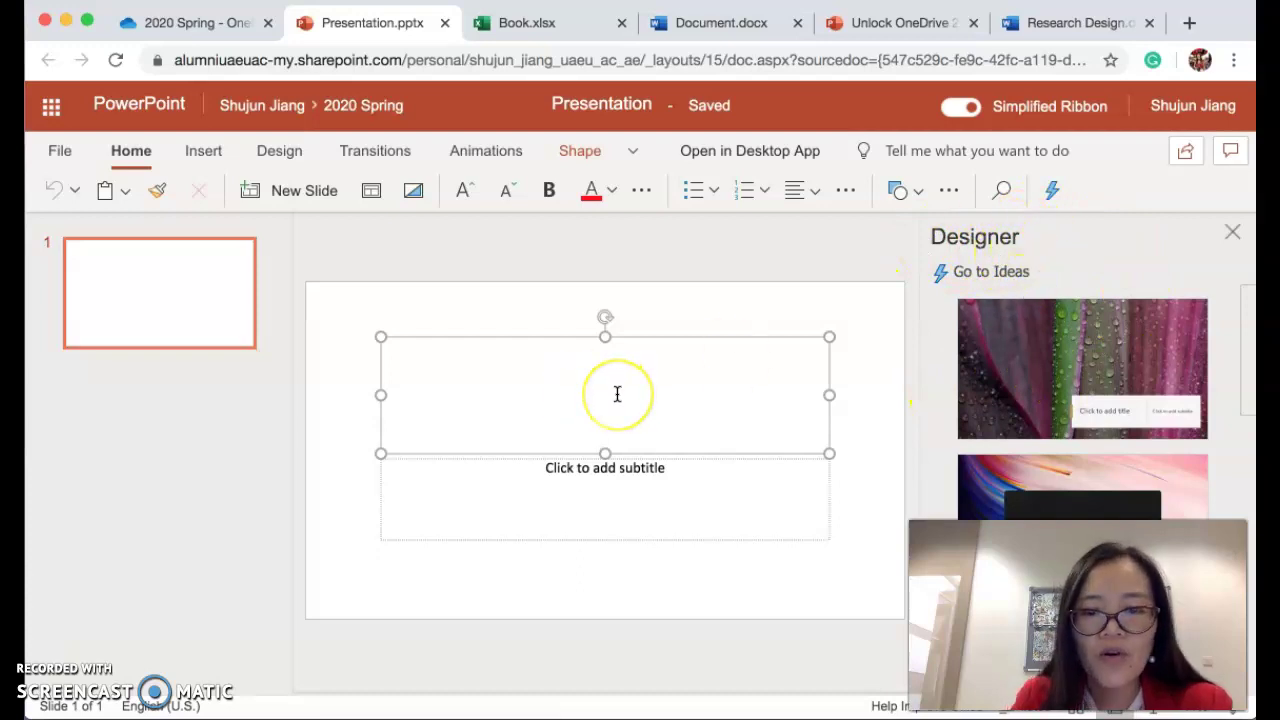
{"action": "type", "text": "Presentation"}
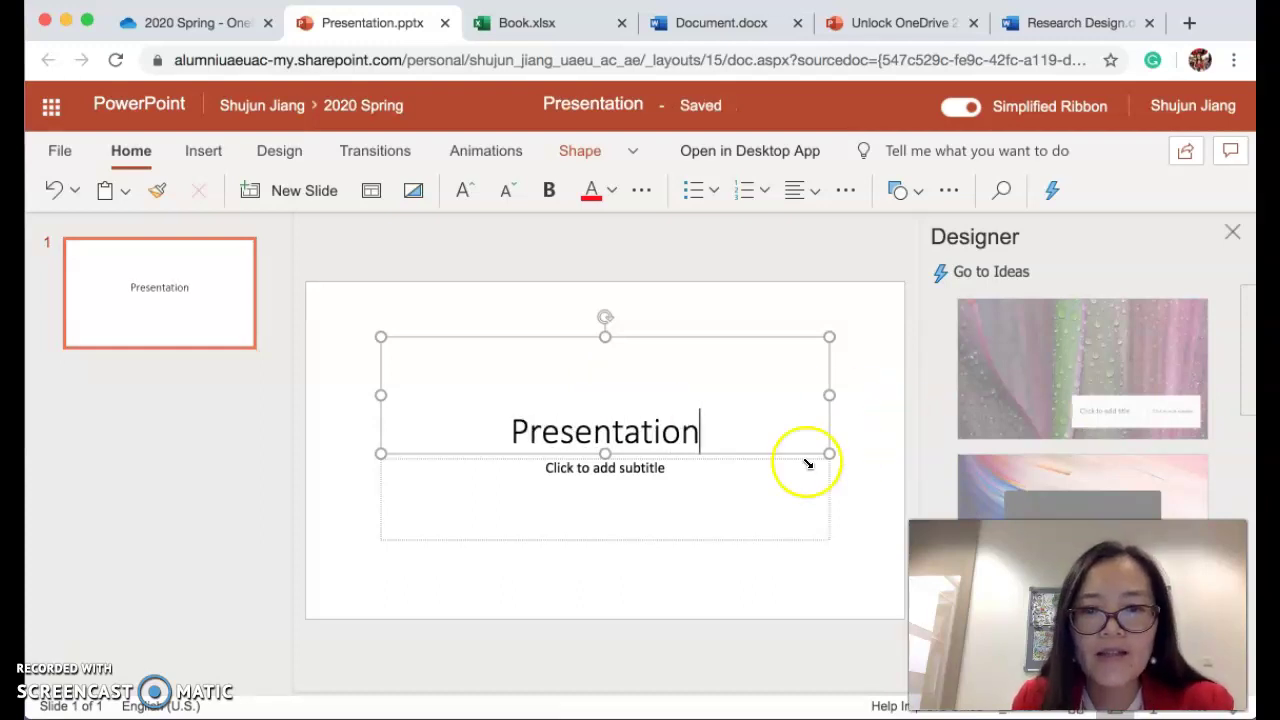
{"action": "left_click", "coordinate": [703, 492]}
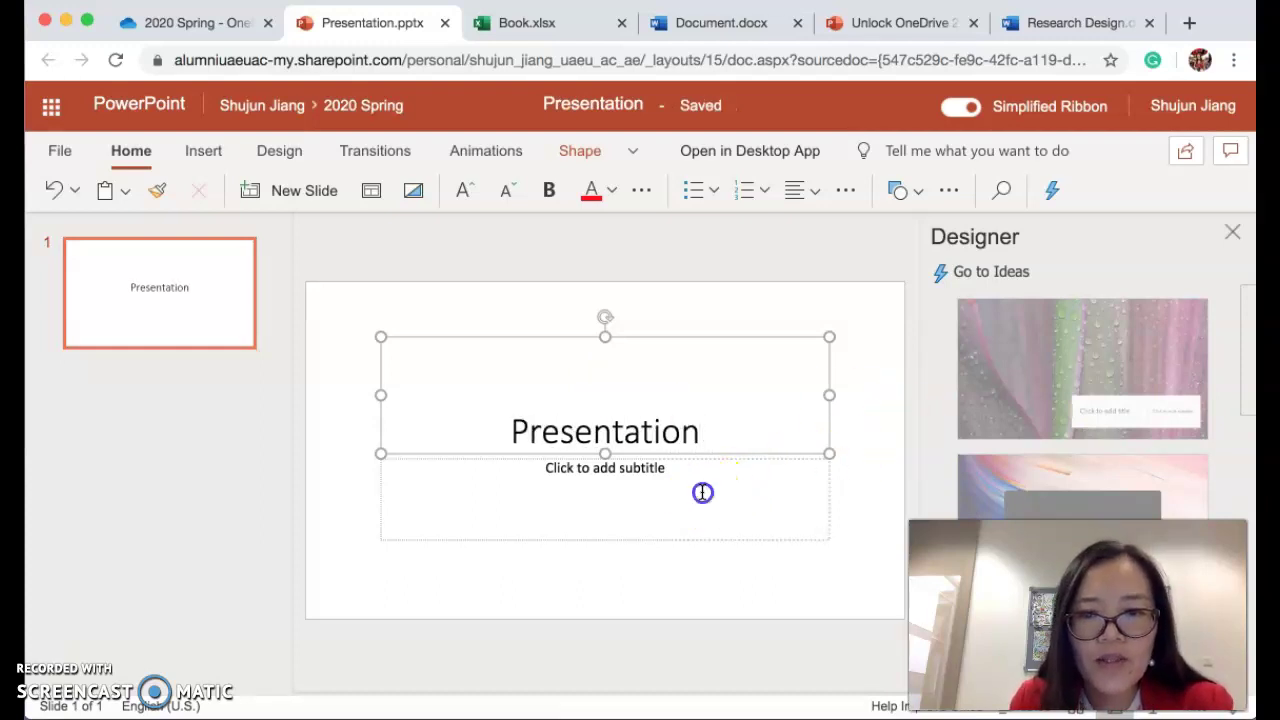